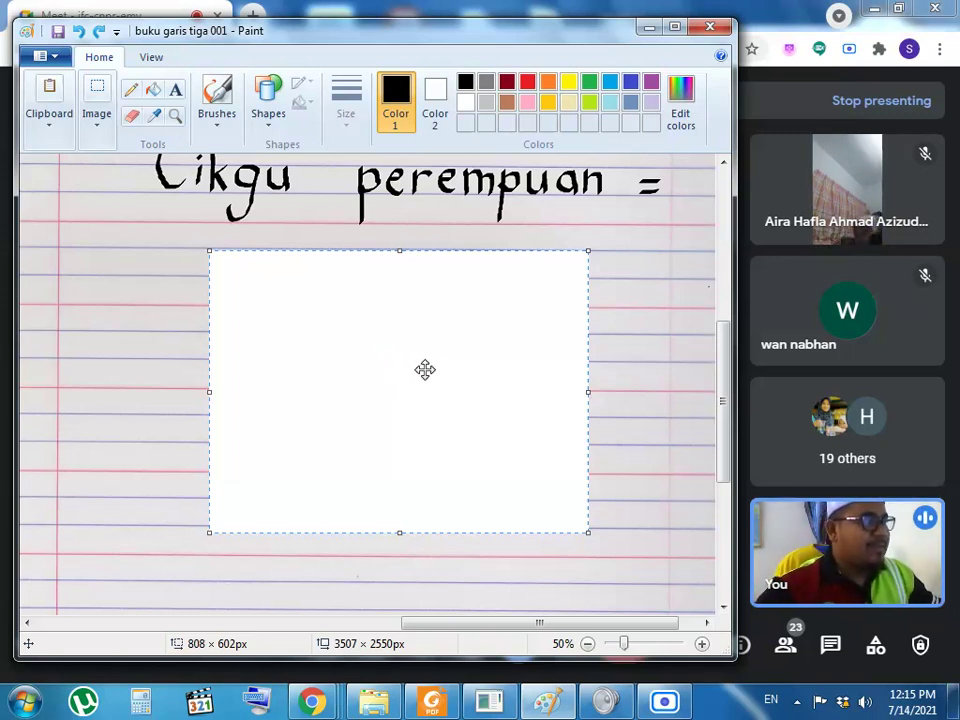
Draw a closed teardrop-shaped face outline in the blank white box using the black Pencil at the third line thickness
{"action": "left_click", "coordinate": [133, 91]}
{"action": "left_click", "coordinate": [346, 108]}
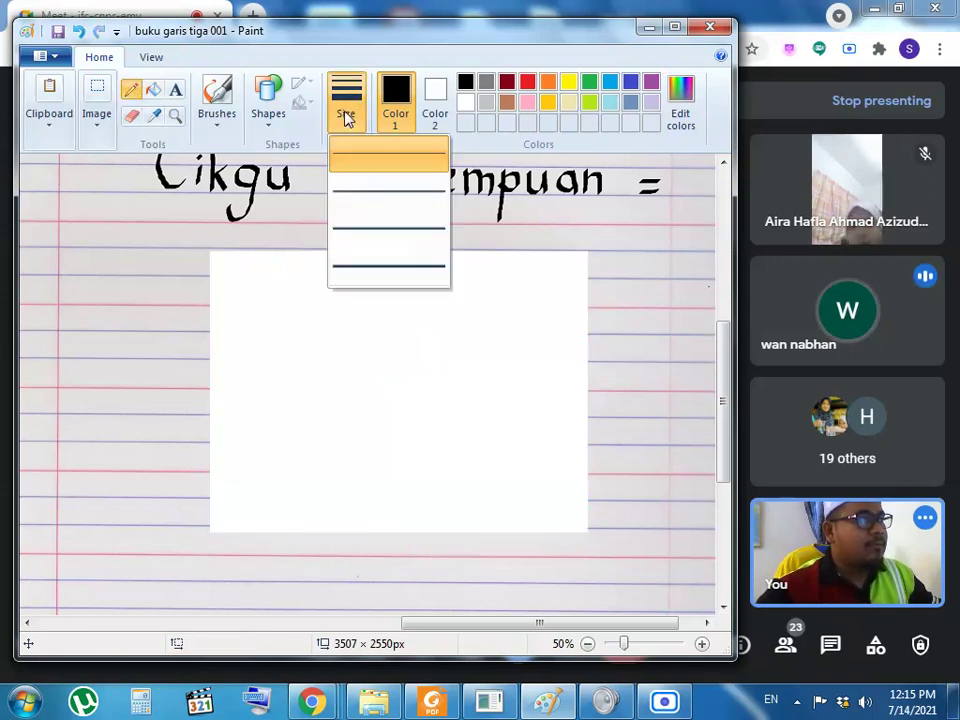
{"action": "left_click", "coordinate": [375, 238]}
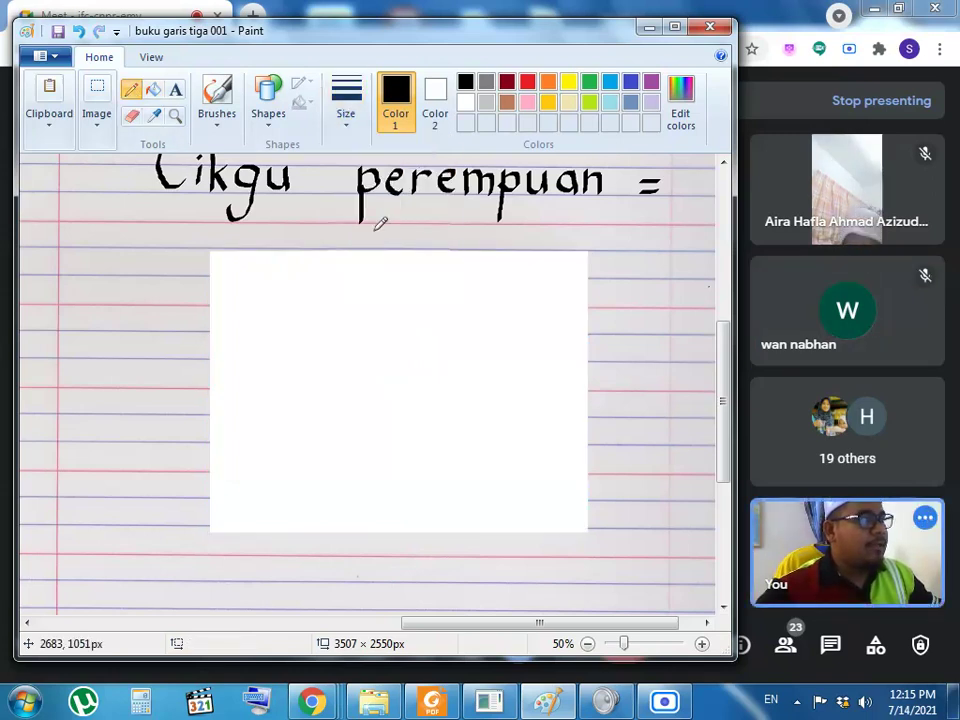
{"action": "left_click", "coordinate": [175, 115]}
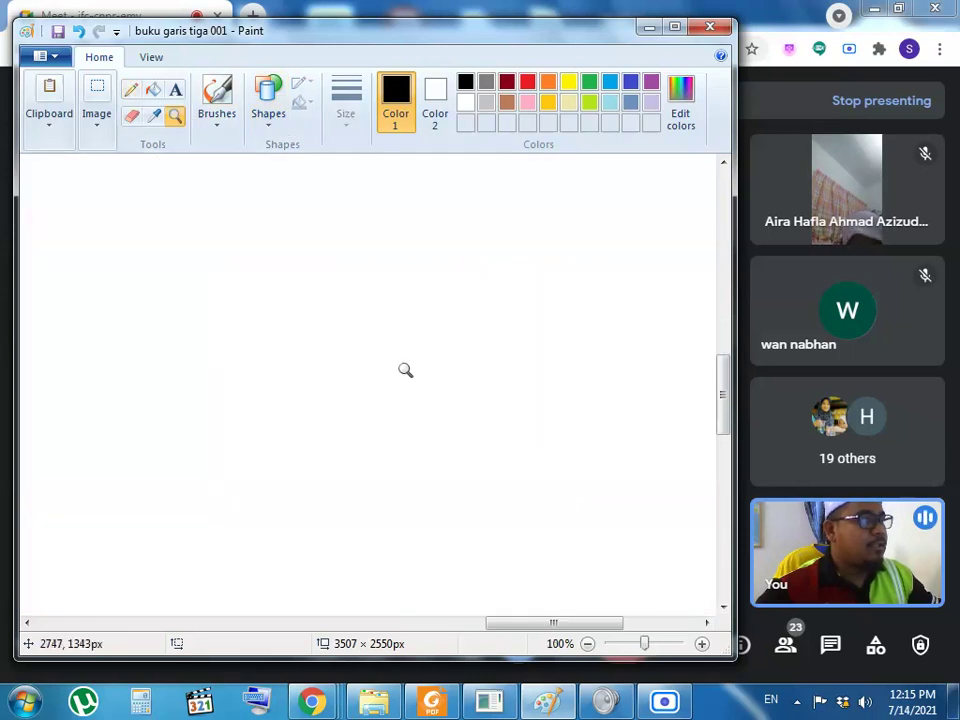
{"action": "left_click", "coordinate": [401, 362]}
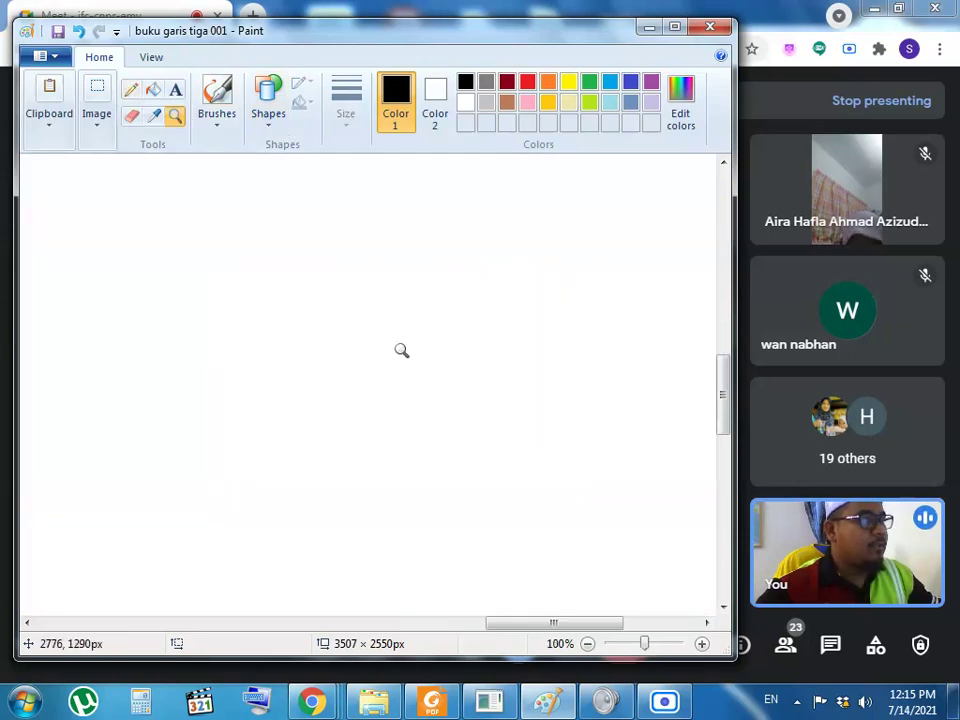
{"action": "left_click", "coordinate": [384, 318]}
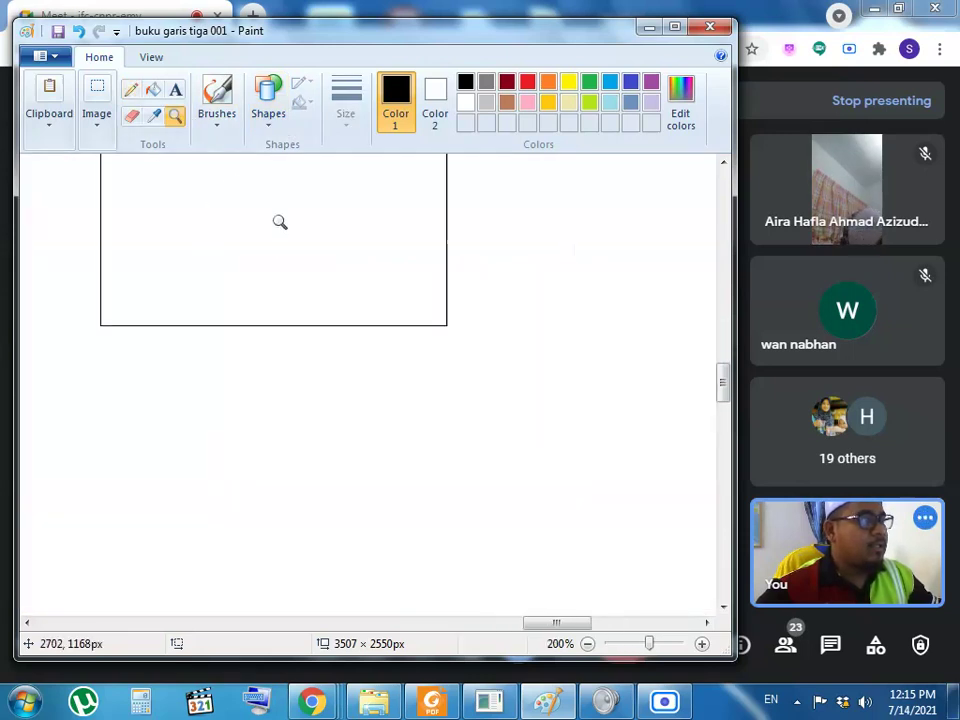
{"action": "left_click", "coordinate": [131, 89]}
{"action": "left_click", "coordinate": [346, 115]}
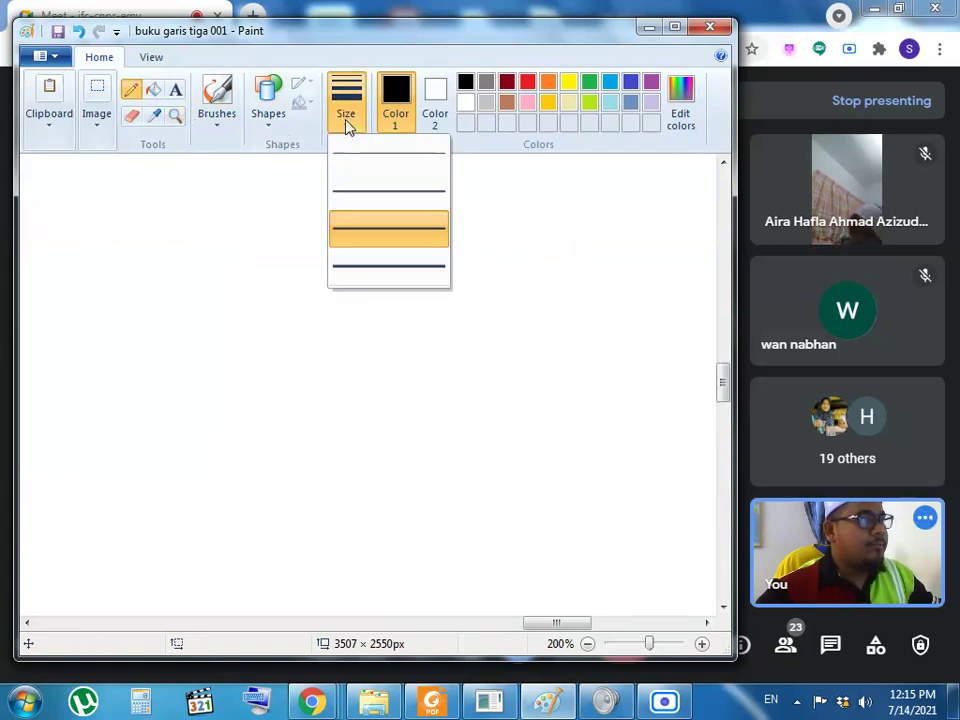
{"action": "left_click", "coordinate": [364, 233]}
{"action": "left_click_drag", "start_coordinate": [336, 280], "coordinate": [258, 345]}
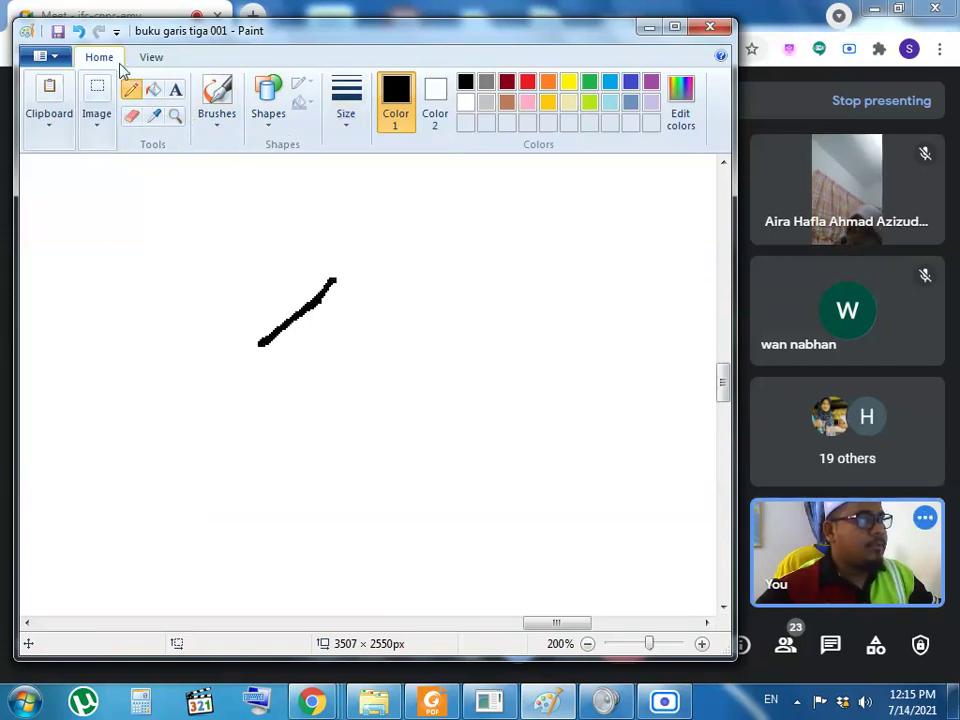
{"action": "left_click", "coordinate": [79, 31]}
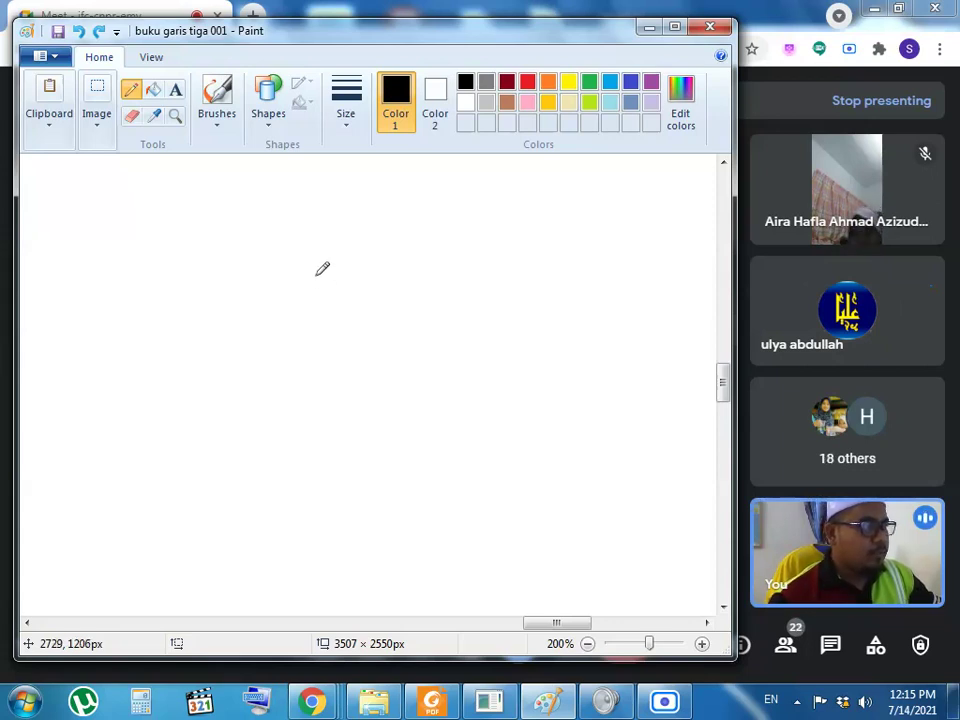
{"action": "mouse_move", "coordinate": [321, 263]}
{"action": "left_mouse_down"}
{"action": "mouse_move", "coordinate": [253, 362]}
{"action": "mouse_move", "coordinate": [234, 421]}
{"action": "mouse_move", "coordinate": [231, 495]}
{"action": "mouse_move", "coordinate": [285, 569]}
{"action": "mouse_move", "coordinate": [399, 590]}
{"action": "mouse_move", "coordinate": [455, 588]}
{"action": "mouse_move", "coordinate": [493, 552]}
{"action": "mouse_move", "coordinate": [506, 492]}
{"action": "mouse_move", "coordinate": [502, 434]}
{"action": "mouse_move", "coordinate": [434, 305]}
{"action": "mouse_move", "coordinate": [379, 226]}
{"action": "mouse_move", "coordinate": [368, 226]}
{"action": "left_mouse_up"}
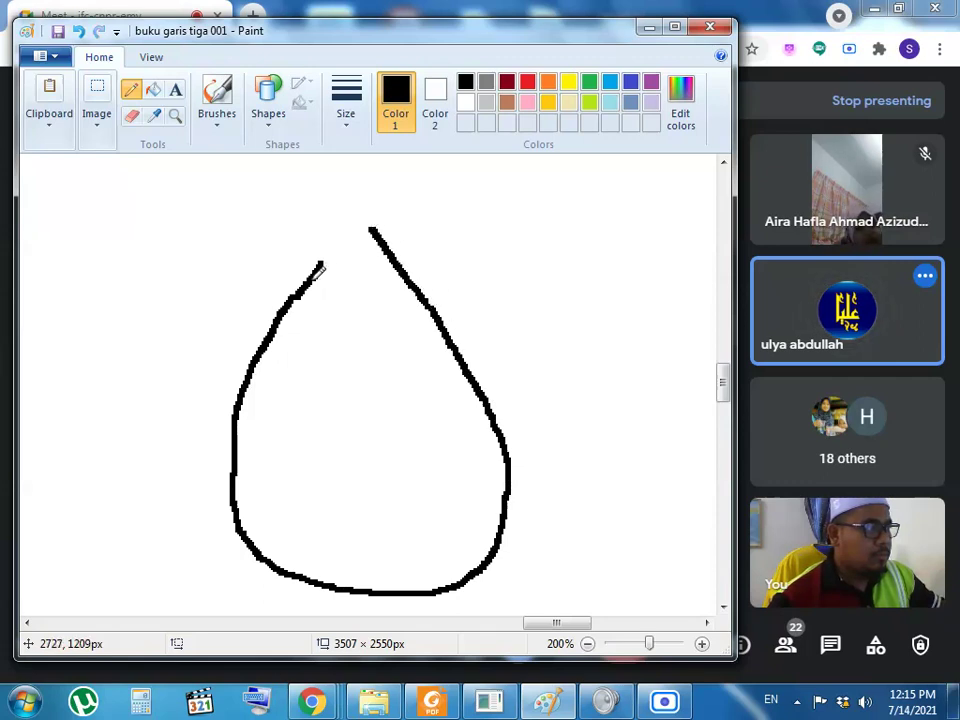
{"action": "left_click_drag", "start_coordinate": [327, 265], "coordinate": [362, 242]}
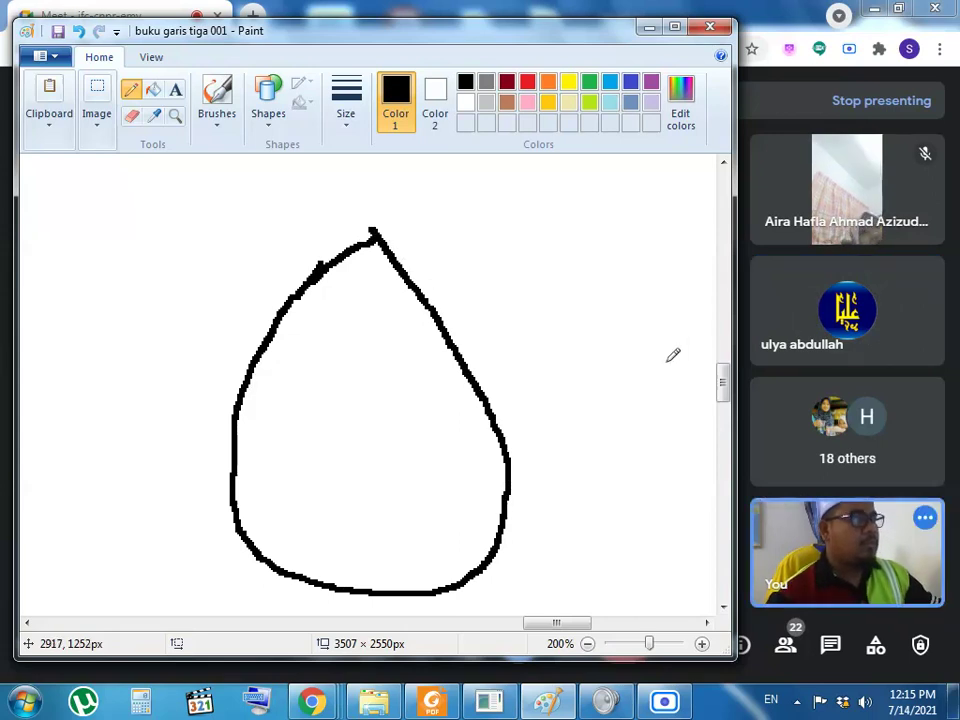
Draw a straight horizontal line about 100 px long across the upper part of the face, at the third line thickness
{"action": "scroll", "coordinate": [720, 386], "scroll_direction": "down", "scroll_amount": 1}
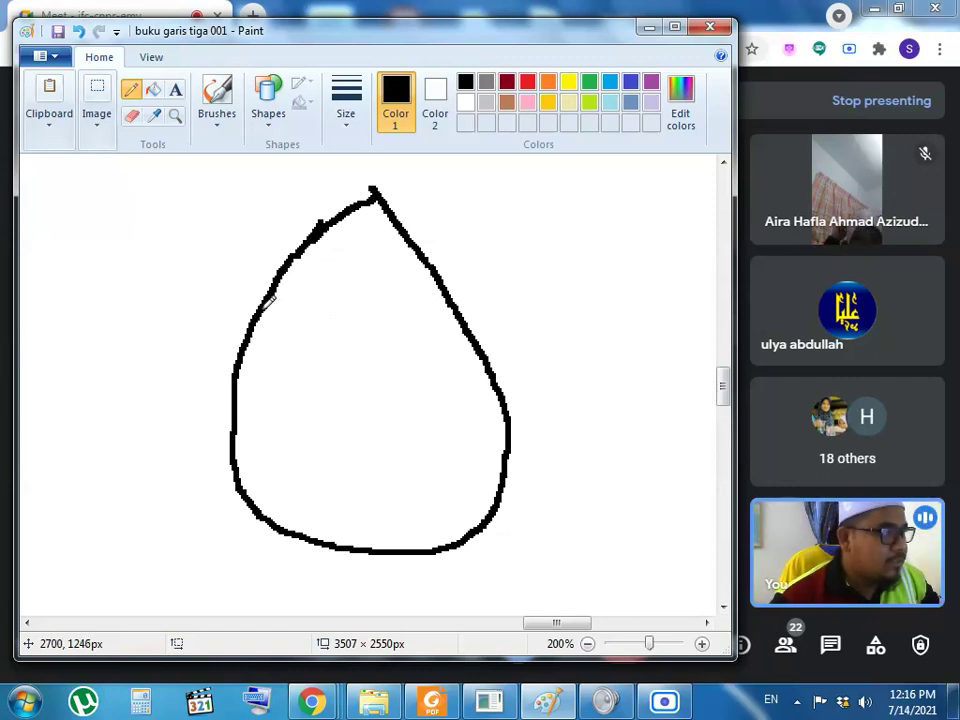
{"action": "mouse_move", "coordinate": [262, 309]}
{"action": "left_mouse_down"}
{"action": "mouse_move", "coordinate": [378, 315]}
{"action": "mouse_move", "coordinate": [448, 306]}
{"action": "left_mouse_up"}
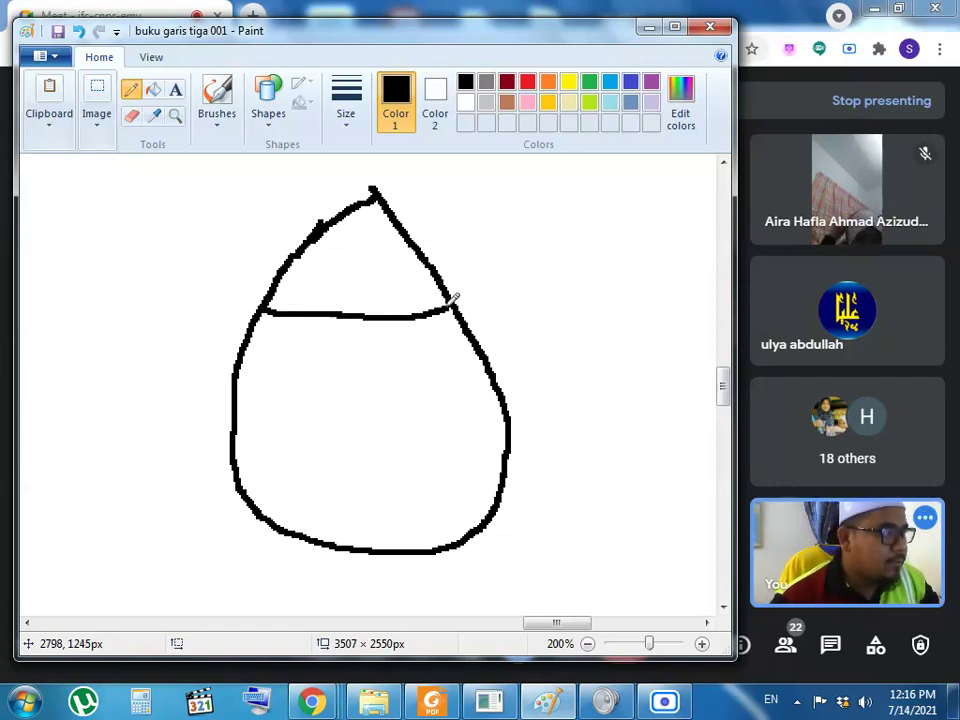
{"action": "left_click", "coordinate": [78, 31]}
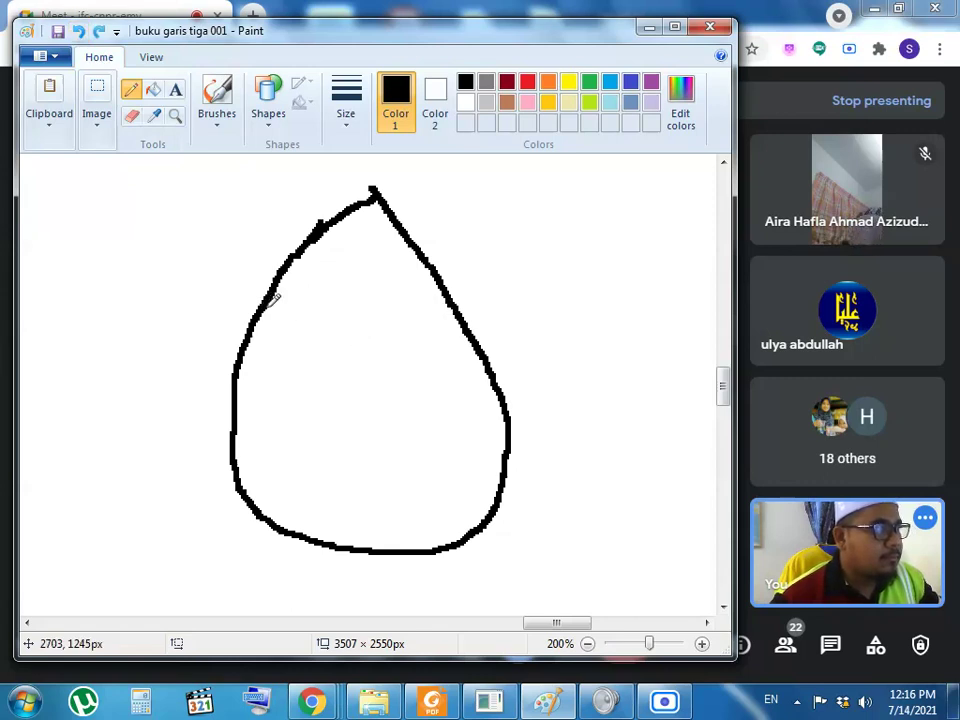
{"action": "left_click", "coordinate": [262, 112]}
{"action": "left_click", "coordinate": [259, 142]}
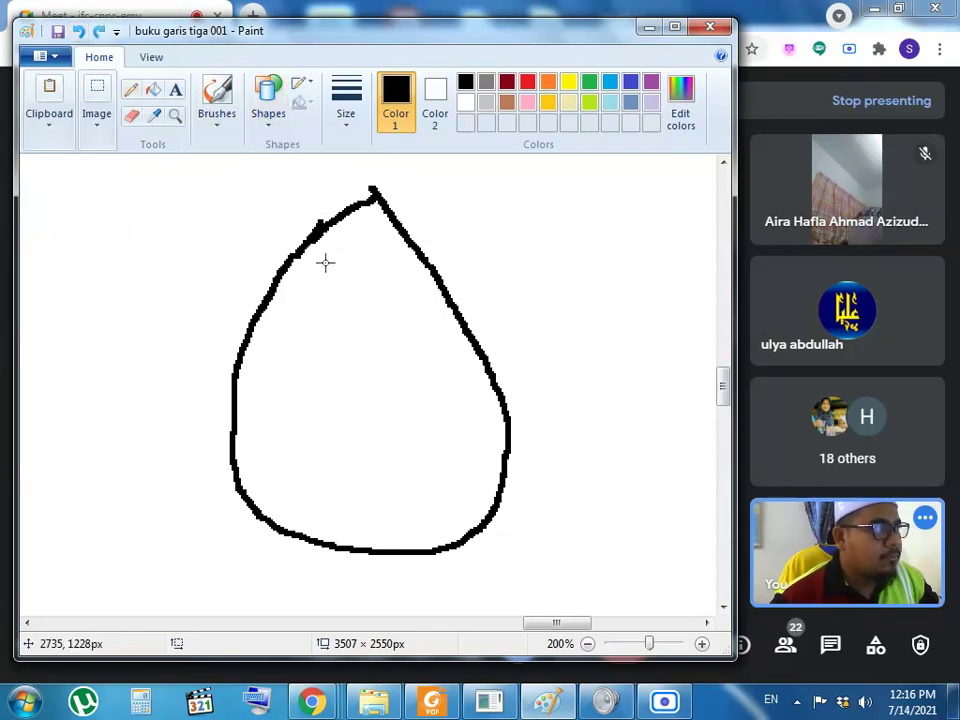
{"action": "left_click_drag", "start_coordinate": [262, 308], "coordinate": [450, 308]}
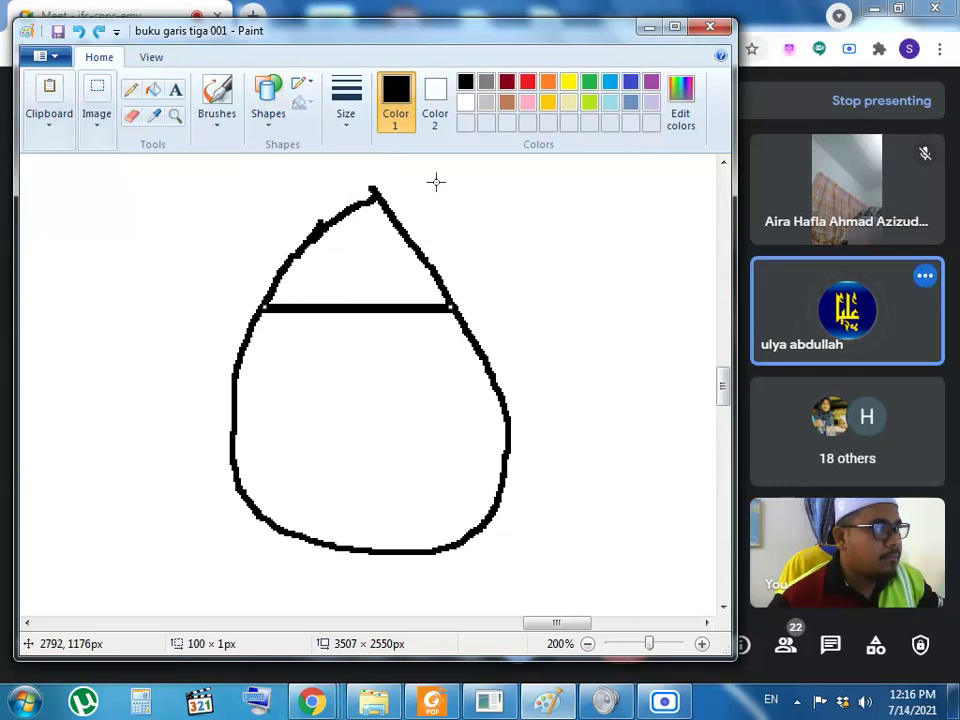
{"action": "left_click", "coordinate": [344, 118]}
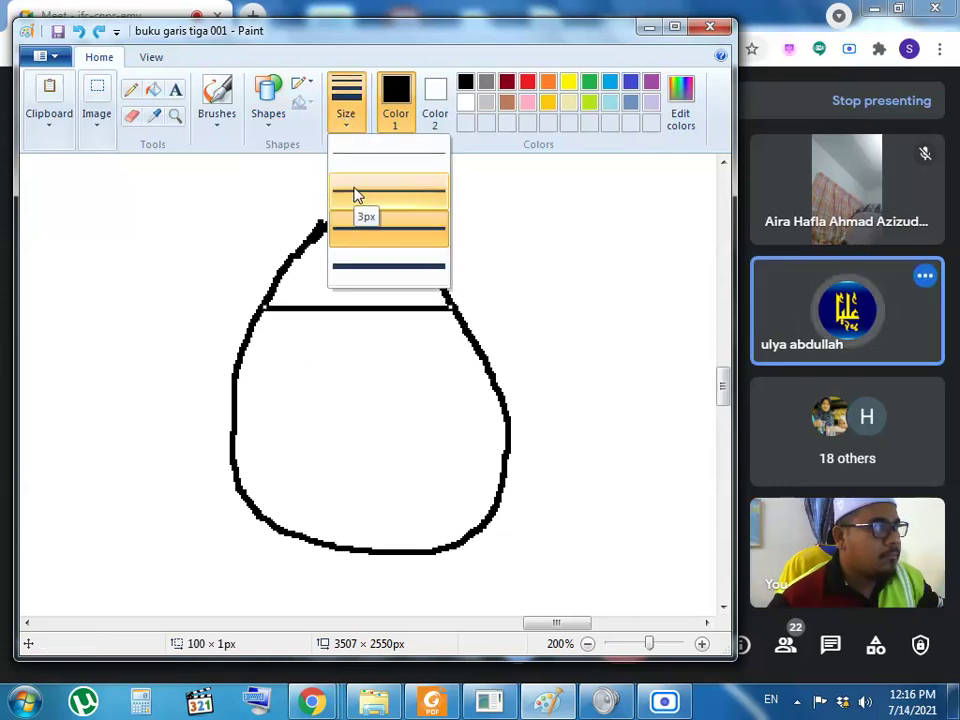
{"action": "left_click", "coordinate": [369, 237]}
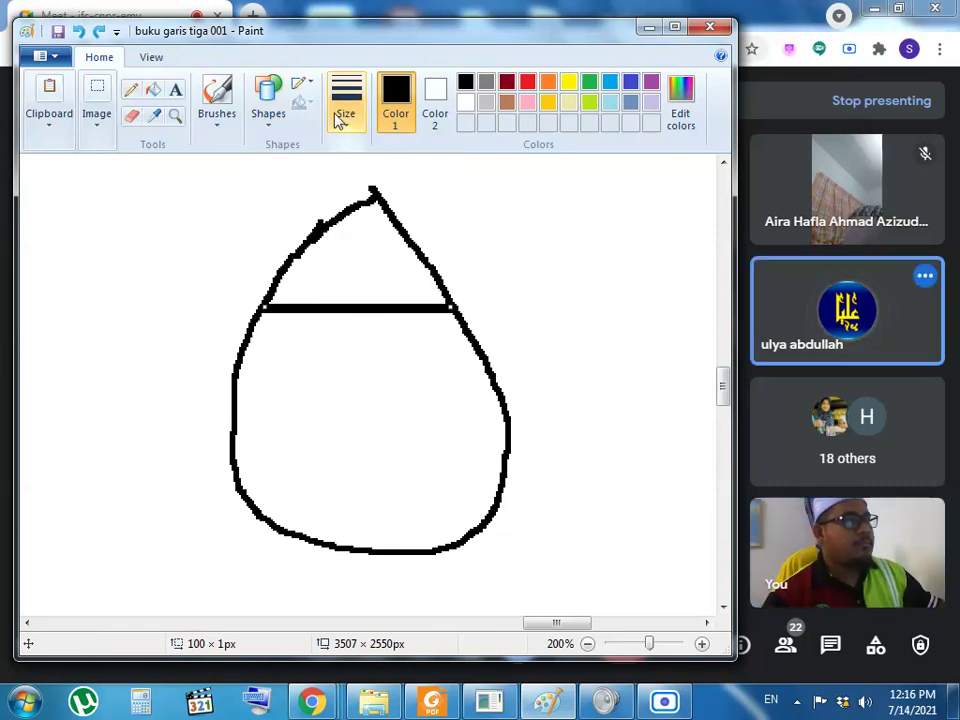
Draw two rounded eyeglass lenses below the horizontal line using the Pencil at its thickest size
{"action": "left_click", "coordinate": [214, 92]}
{"action": "left_click", "coordinate": [131, 92]}
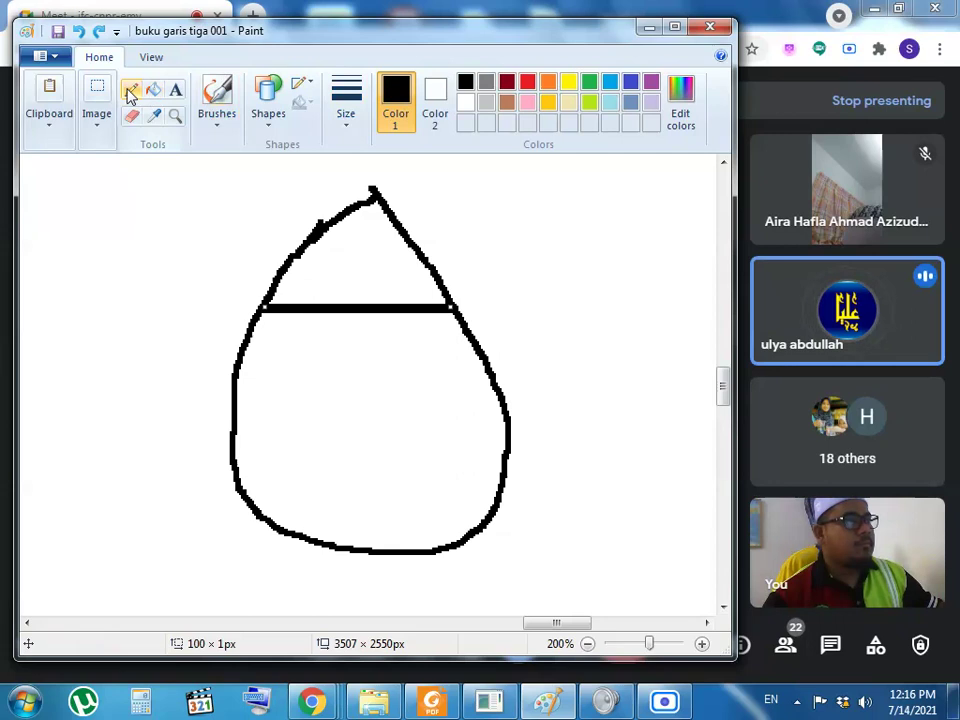
{"action": "left_click", "coordinate": [350, 115]}
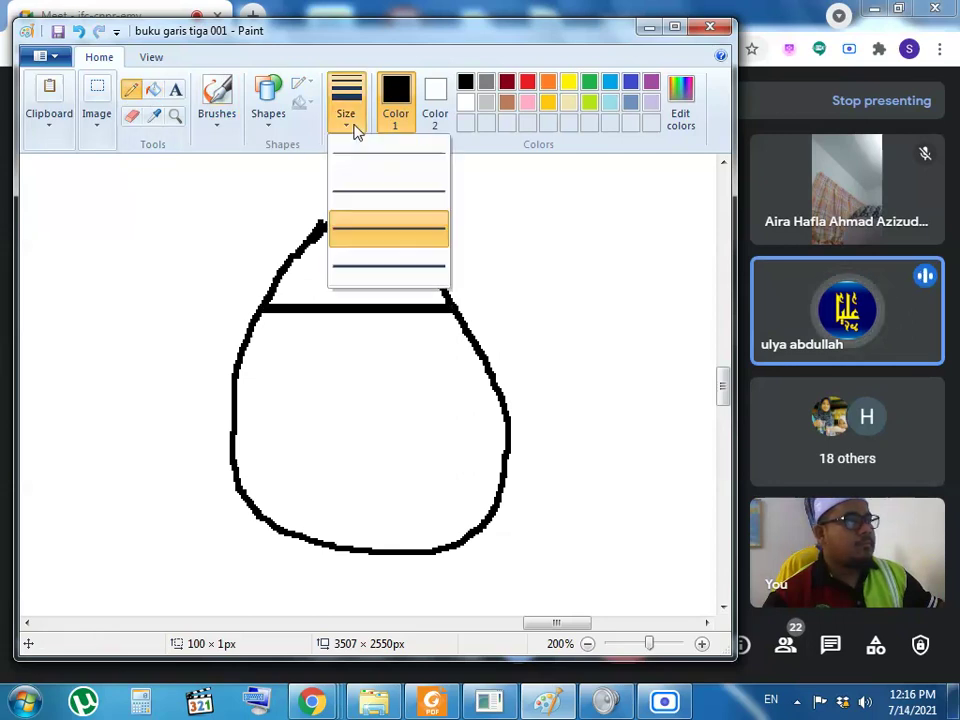
{"action": "left_click", "coordinate": [364, 266]}
{"action": "left_click_drag", "start_coordinate": [355, 313], "coordinate": [357, 330]}
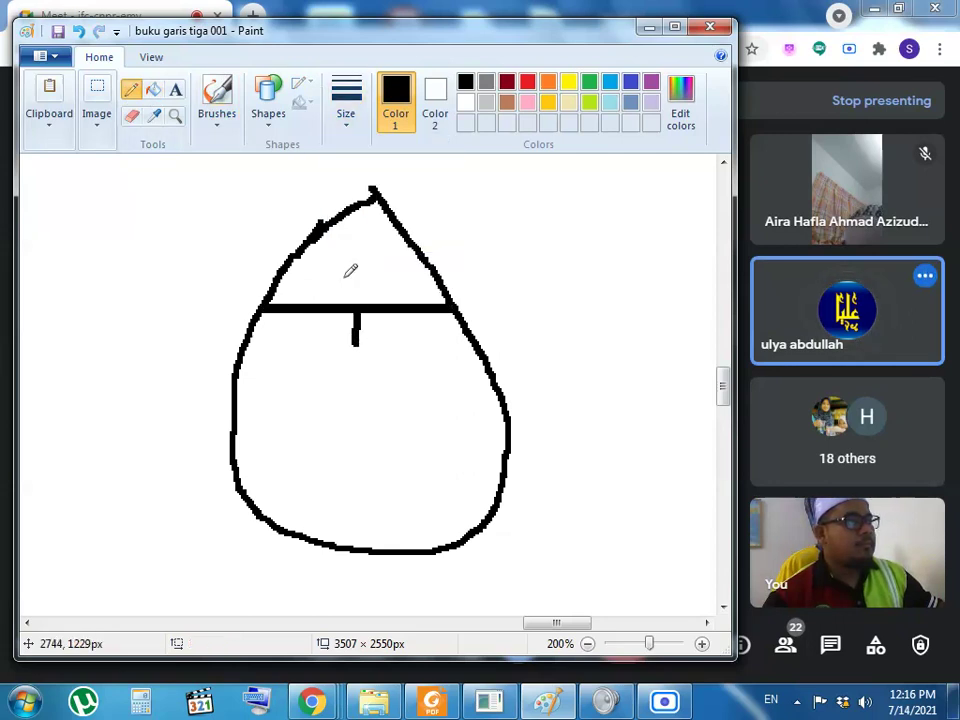
{"action": "left_click", "coordinate": [78, 30]}
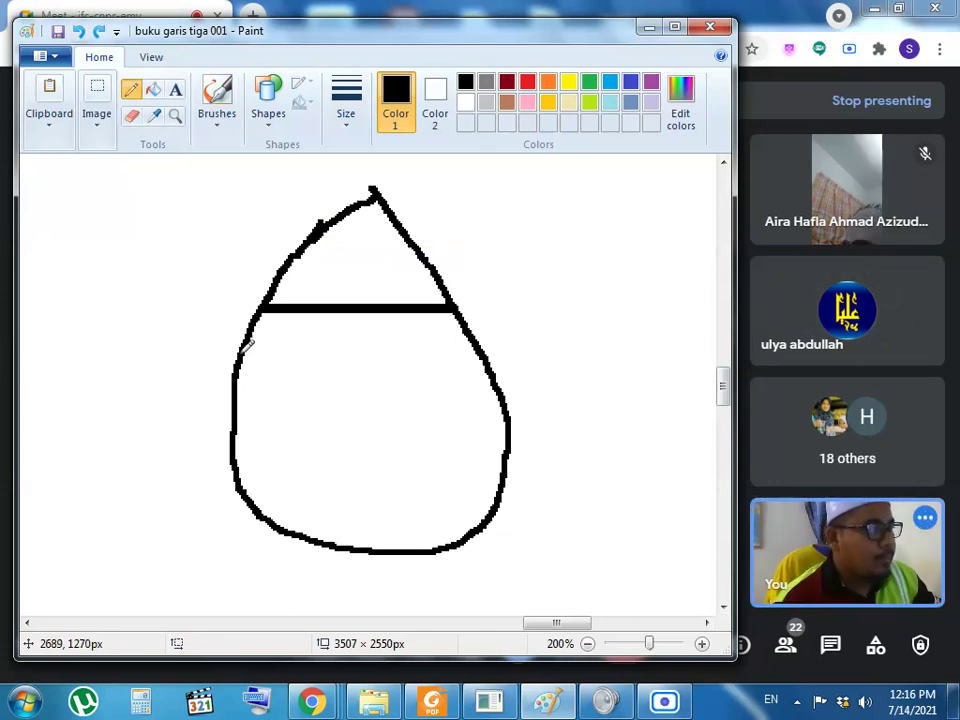
{"action": "mouse_move", "coordinate": [241, 372]}
{"action": "left_mouse_down"}
{"action": "mouse_move", "coordinate": [268, 388]}
{"action": "mouse_move", "coordinate": [313, 389]}
{"action": "mouse_move", "coordinate": [351, 371]}
{"action": "mouse_move", "coordinate": [354, 316]}
{"action": "left_mouse_up"}
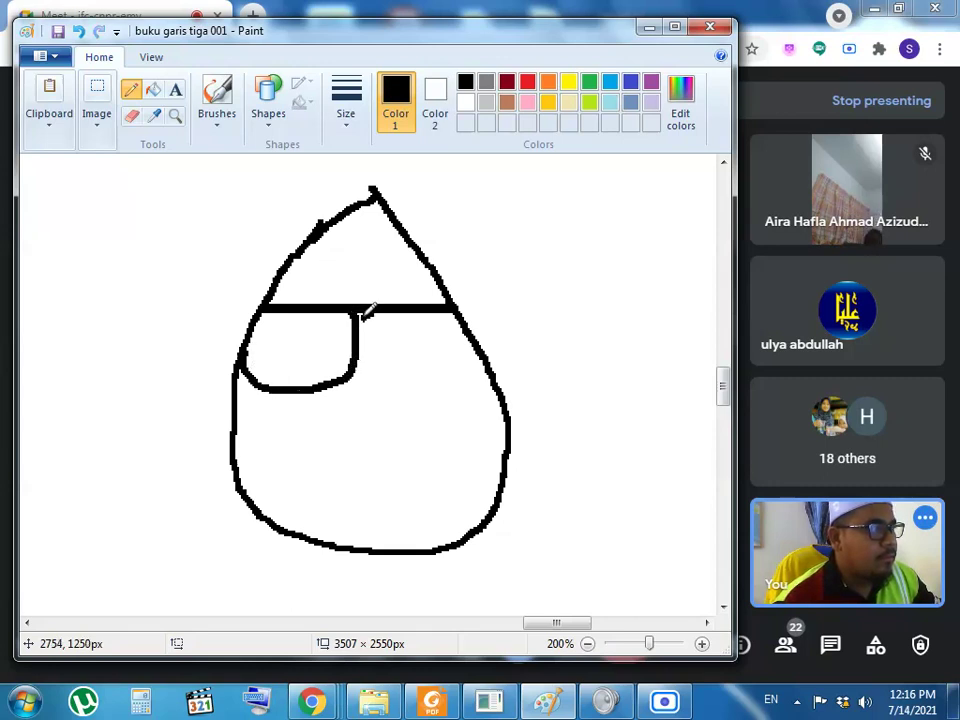
{"action": "mouse_move", "coordinate": [359, 326]}
{"action": "left_mouse_down"}
{"action": "mouse_move", "coordinate": [383, 382]}
{"action": "mouse_move", "coordinate": [439, 386]}
{"action": "mouse_move", "coordinate": [477, 360]}
{"action": "left_mouse_up"}
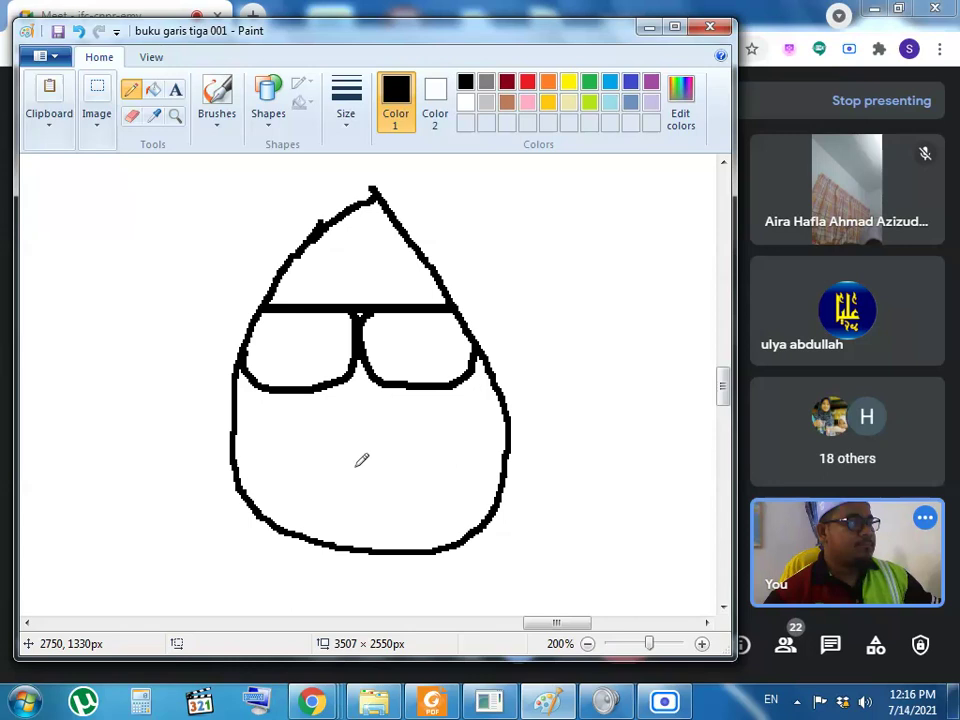
Draw a small curved nose and a wide smiling mouth below the glasses with the Pencil at the third line thickness
{"action": "left_click", "coordinate": [345, 105]}
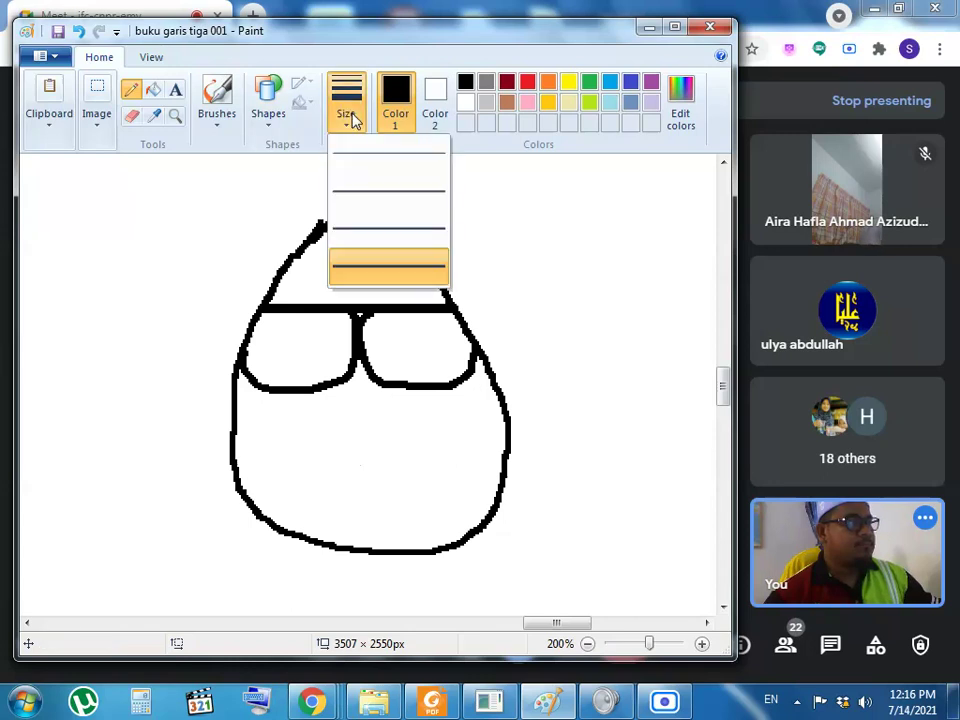
{"action": "left_click", "coordinate": [352, 230]}
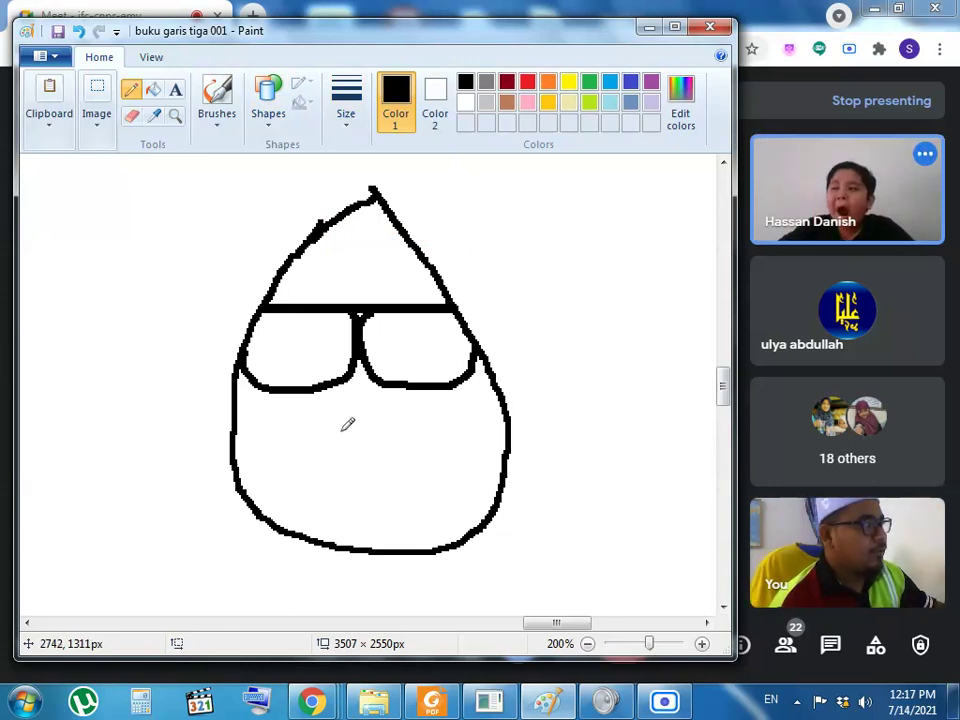
{"action": "mouse_move", "coordinate": [342, 423]}
{"action": "left_mouse_down"}
{"action": "mouse_move", "coordinate": [351, 437]}
{"action": "mouse_move", "coordinate": [382, 431]}
{"action": "left_mouse_up"}
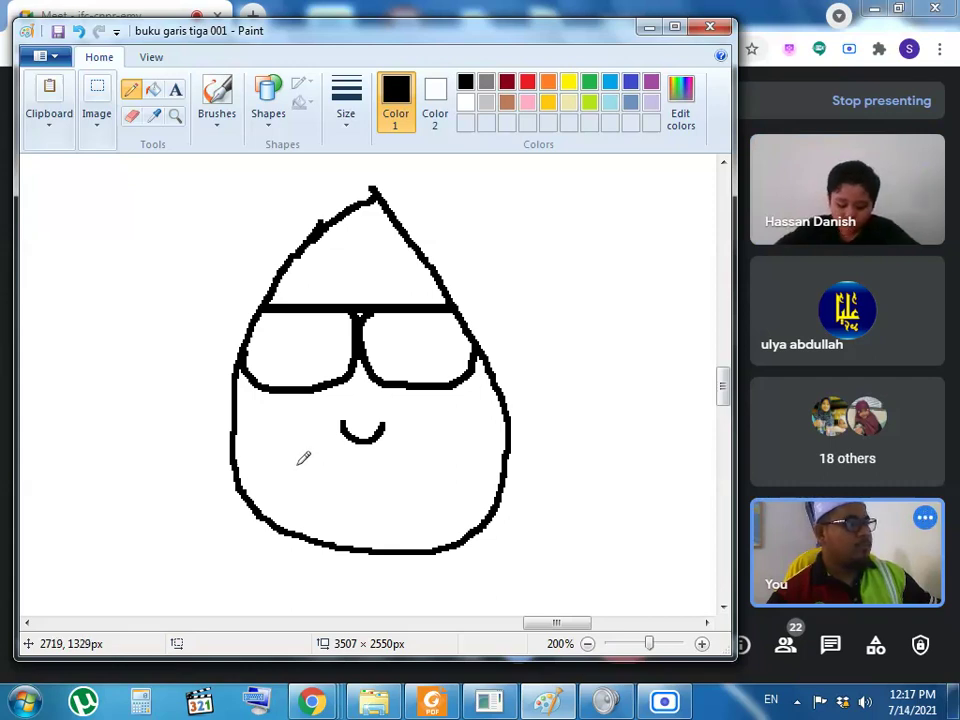
{"action": "mouse_move", "coordinate": [298, 463]}
{"action": "left_mouse_down"}
{"action": "mouse_move", "coordinate": [316, 482]}
{"action": "mouse_move", "coordinate": [354, 492]}
{"action": "mouse_move", "coordinate": [411, 492]}
{"action": "mouse_move", "coordinate": [433, 473]}
{"action": "left_mouse_up"}
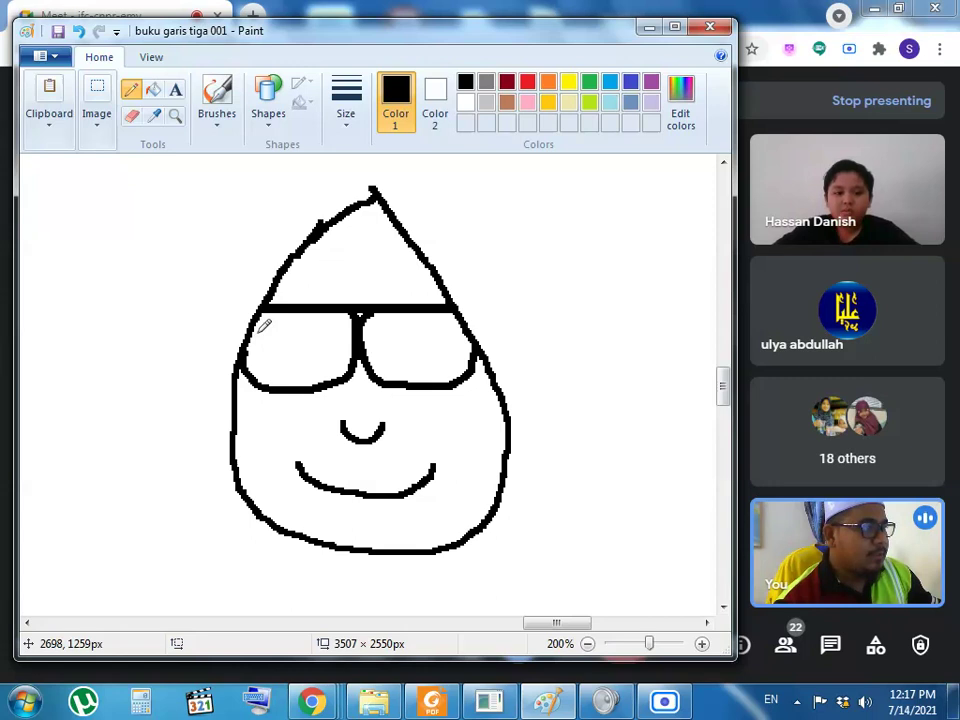
Draw an eye with a curved lid and pupil inside the left lens, and an upper eyelid inside the right lens
{"action": "mouse_move", "coordinate": [257, 334]}
{"action": "left_mouse_down"}
{"action": "mouse_move", "coordinate": [310, 329]}
{"action": "mouse_move", "coordinate": [337, 343]}
{"action": "left_mouse_up"}
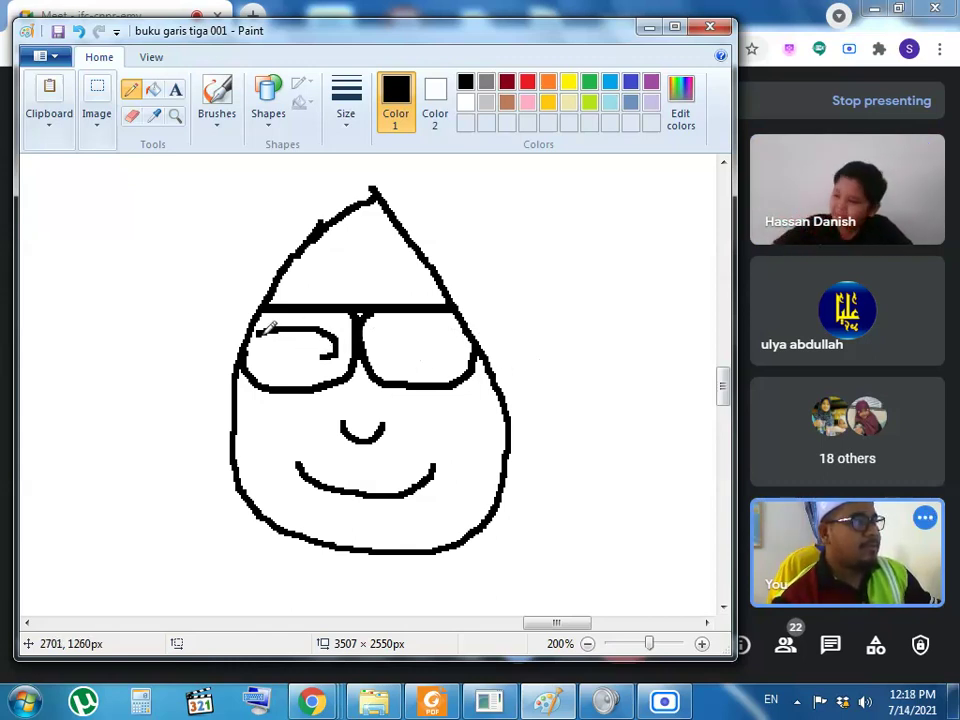
{"action": "mouse_move", "coordinate": [266, 330]}
{"action": "left_mouse_down"}
{"action": "mouse_move", "coordinate": [276, 344]}
{"action": "mouse_move", "coordinate": [340, 344]}
{"action": "left_mouse_up"}
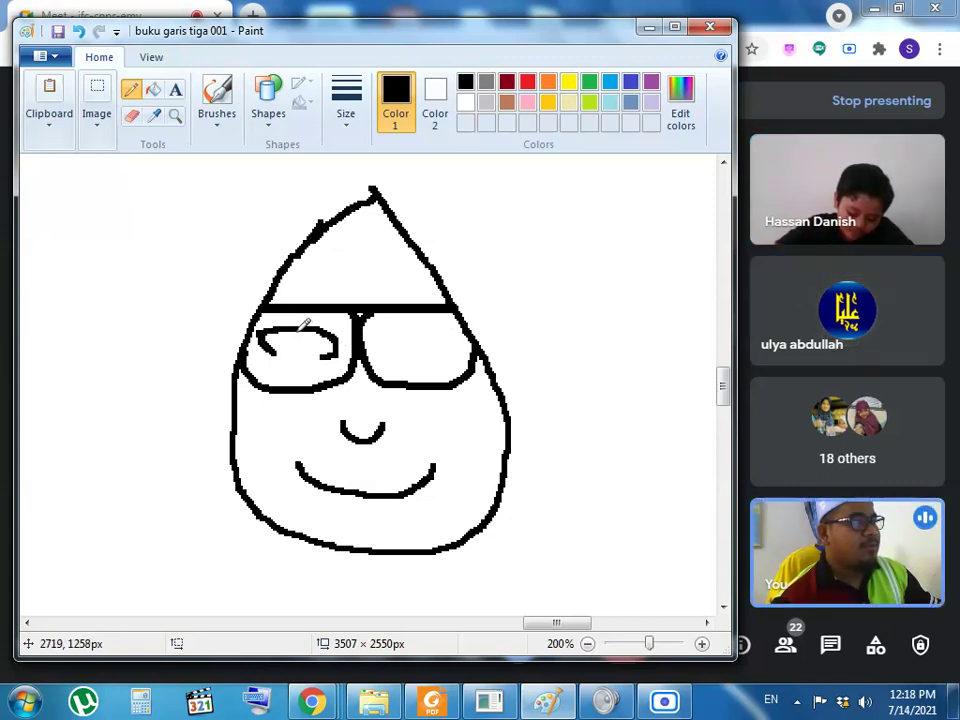
{"action": "mouse_move", "coordinate": [306, 350]}
{"action": "left_mouse_down"}
{"action": "mouse_move", "coordinate": [340, 354]}
{"action": "mouse_move", "coordinate": [322, 328]}
{"action": "left_mouse_up"}
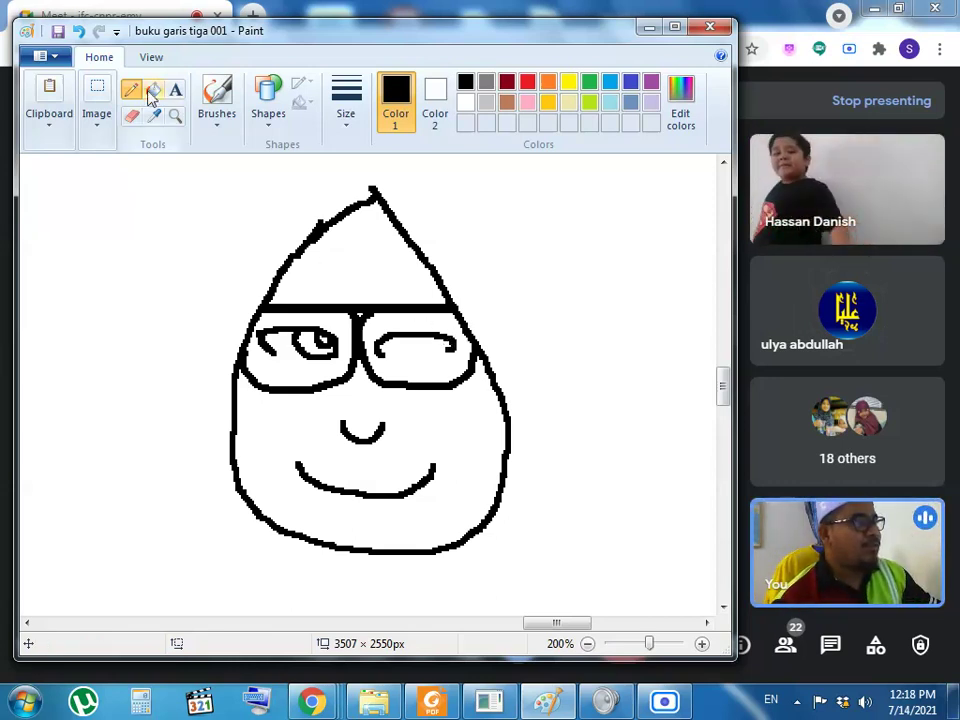
Erase the outer end of the right eyelid and redraw it with the Pencil, adding an iris and pupil
{"action": "left_click", "coordinate": [131, 116]}
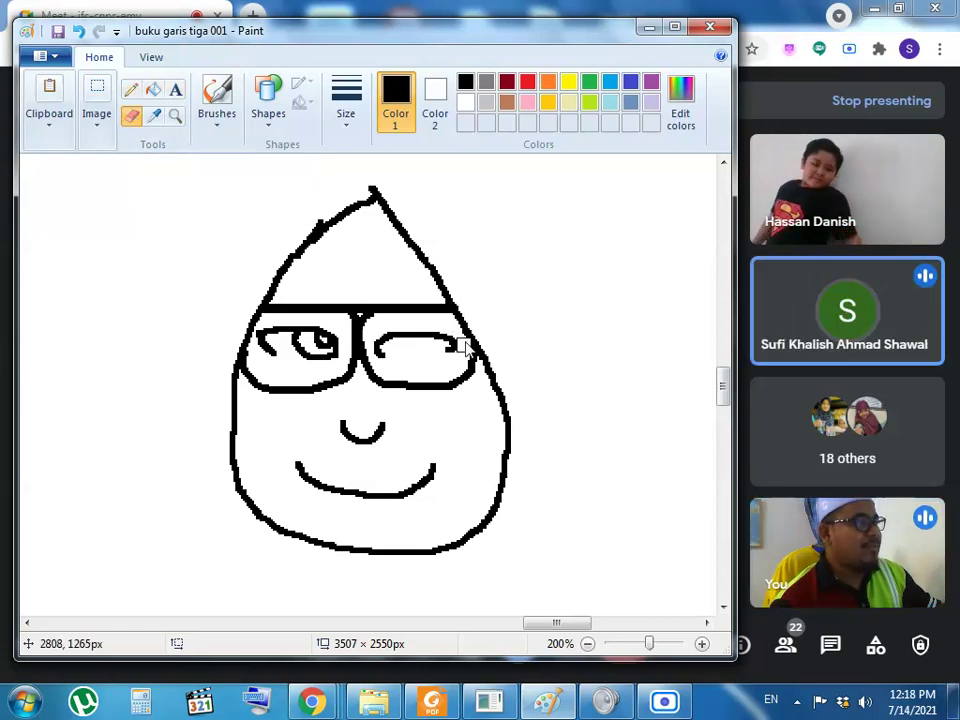
{"action": "mouse_move", "coordinate": [450, 348]}
{"action": "left_mouse_down"}
{"action": "mouse_move", "coordinate": [443, 336]}
{"action": "mouse_move", "coordinate": [460, 379]}
{"action": "left_mouse_up"}
{"action": "left_click", "coordinate": [131, 90]}
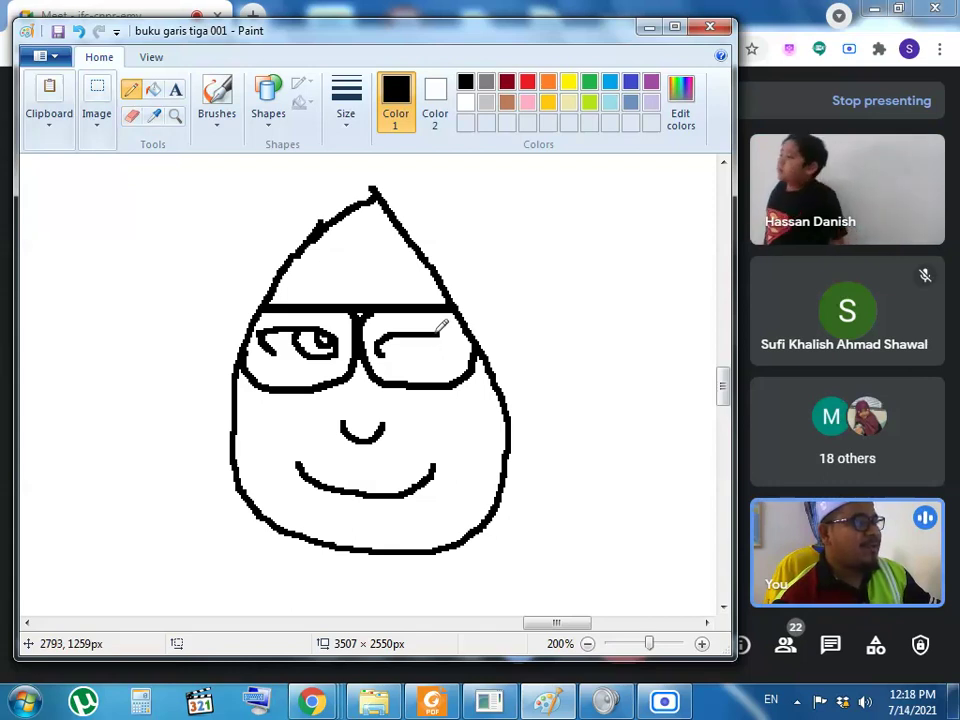
{"action": "mouse_move", "coordinate": [455, 345]}
{"action": "left_mouse_down"}
{"action": "mouse_move", "coordinate": [429, 327]}
{"action": "mouse_move", "coordinate": [441, 347]}
{"action": "left_mouse_up"}
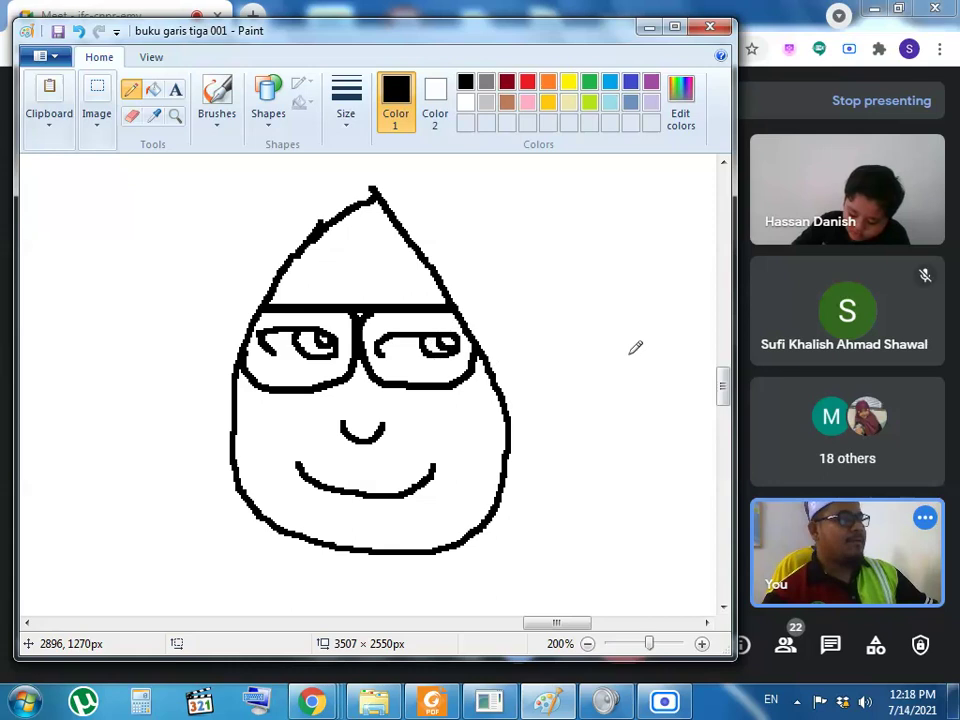
Draw the outer outline of a headscarf around the face with the Pencil, flaring outward at both lower ends
{"action": "left_click", "coordinate": [588, 644]}
{"action": "left_click_drag", "start_coordinate": [531, 627], "coordinate": [505, 635]}
{"action": "scroll", "coordinate": [452, 418], "scroll_direction": "up", "scroll_amount": 2}
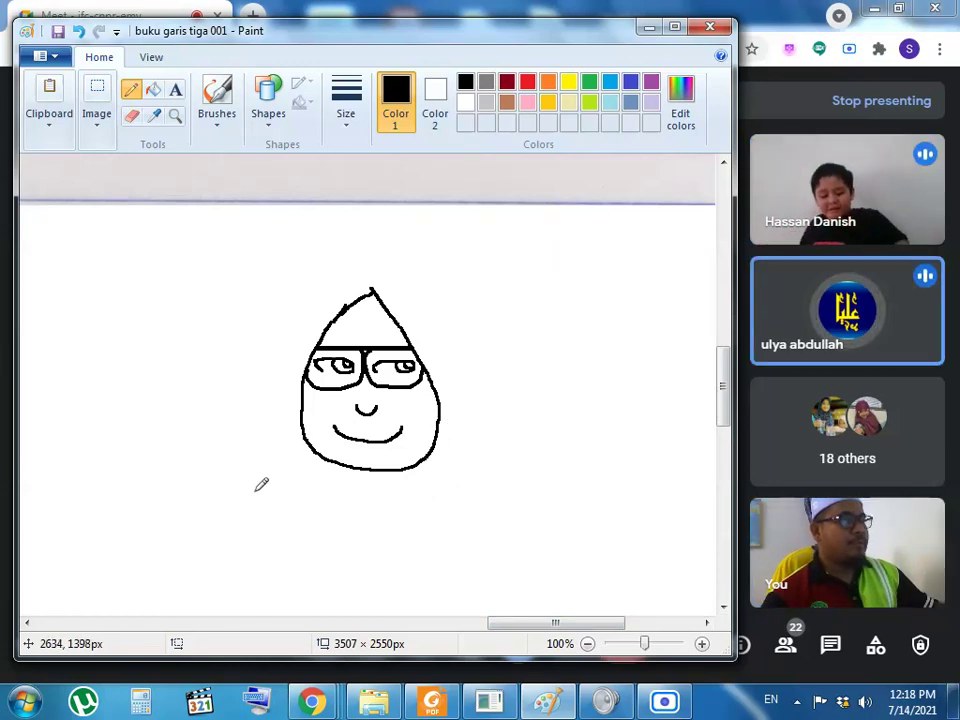
{"action": "left_click_drag", "start_coordinate": [257, 488], "coordinate": [268, 358]}
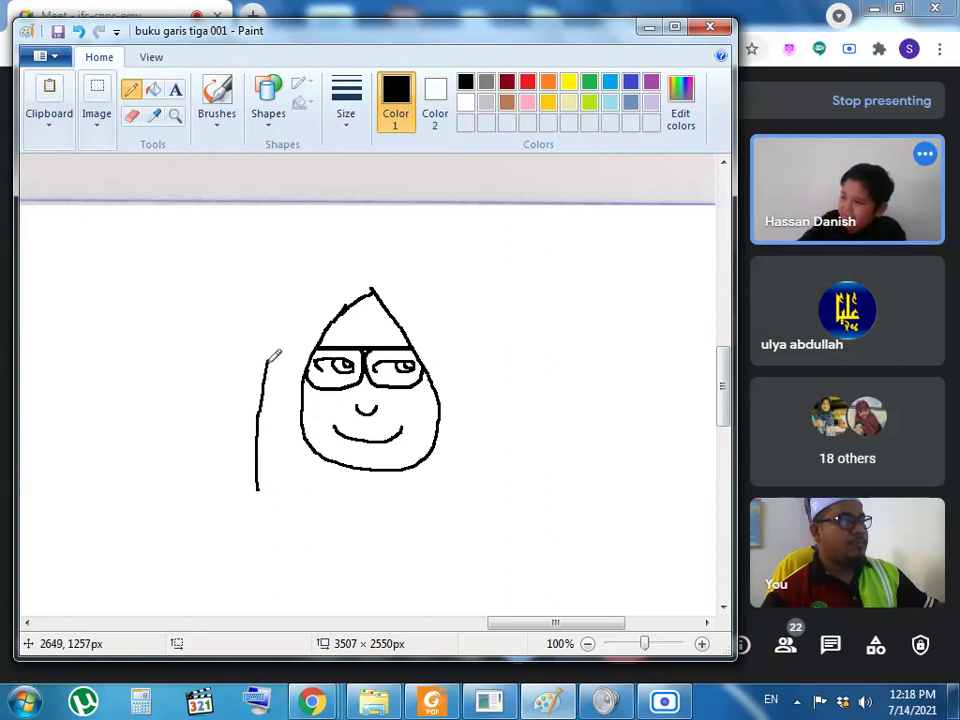
{"action": "mouse_move", "coordinate": [294, 290]}
{"action": "left_mouse_down"}
{"action": "mouse_move", "coordinate": [318, 259]}
{"action": "mouse_move", "coordinate": [354, 251]}
{"action": "mouse_move", "coordinate": [410, 256]}
{"action": "mouse_move", "coordinate": [441, 273]}
{"action": "mouse_move", "coordinate": [477, 337]}
{"action": "mouse_move", "coordinate": [498, 510]}
{"action": "left_mouse_up"}
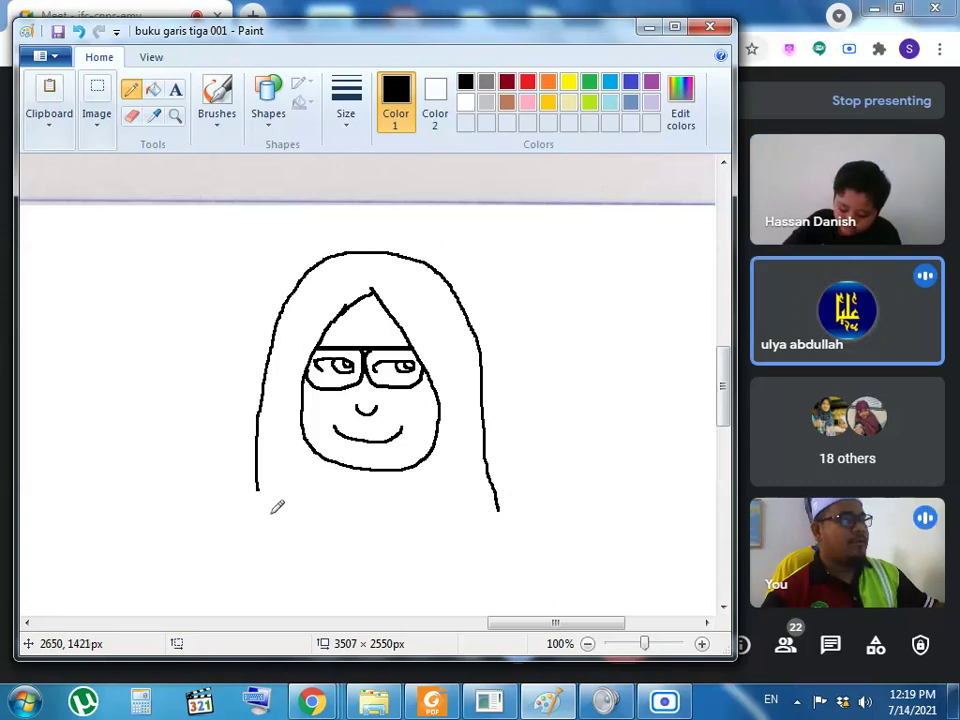
{"action": "left_click_drag", "start_coordinate": [258, 485], "coordinate": [233, 543]}
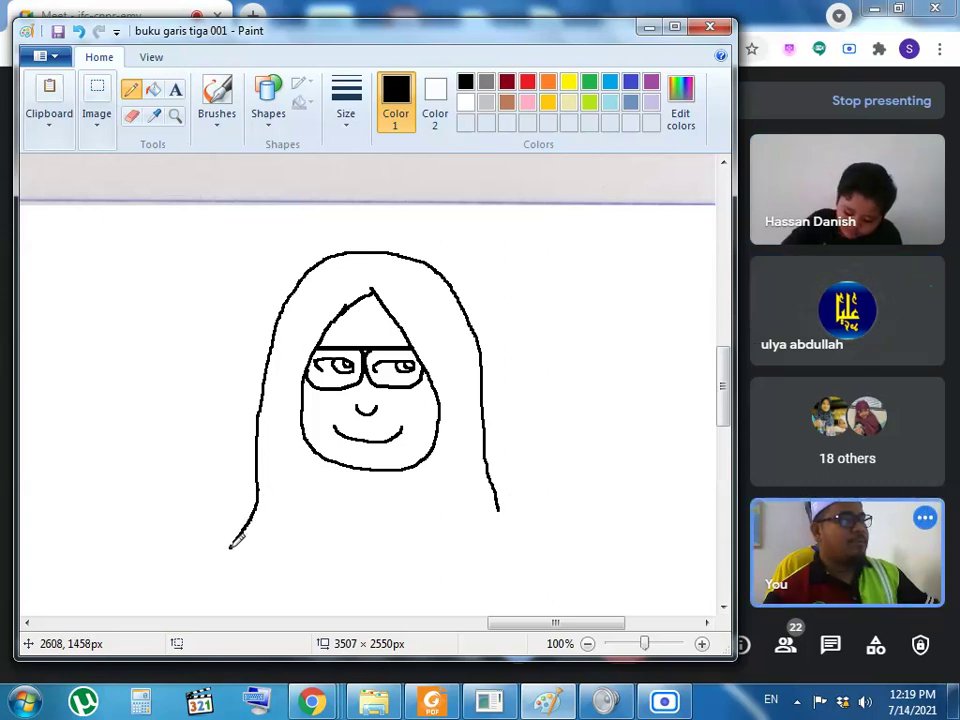
{"action": "scroll", "coordinate": [716, 405], "scroll_direction": "down", "scroll_amount": 1}
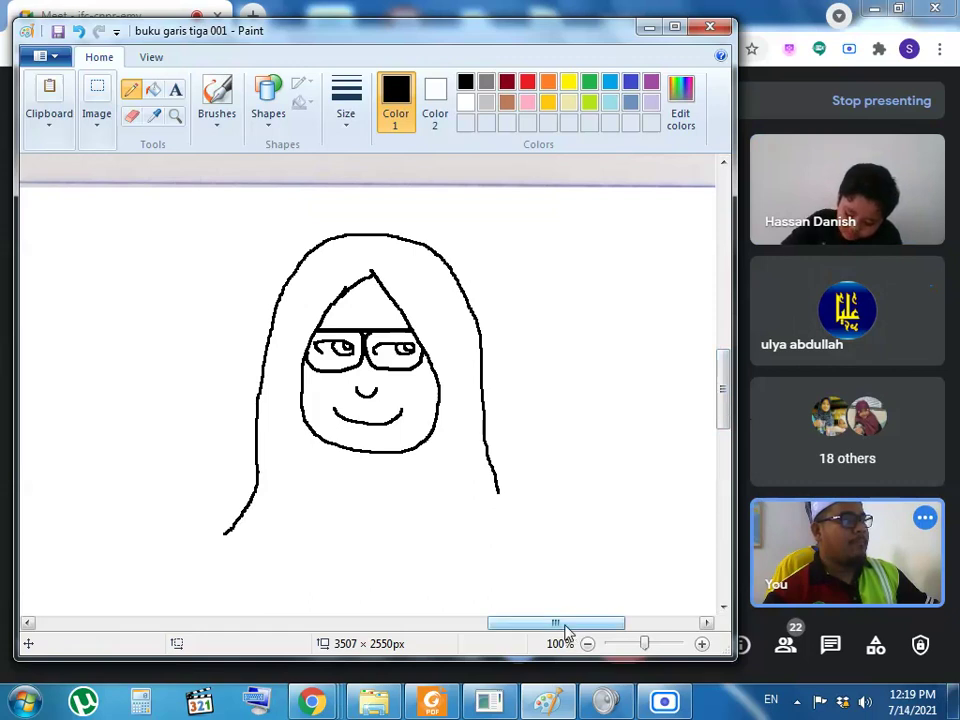
{"action": "left_click_drag", "start_coordinate": [553, 624], "coordinate": [549, 624]}
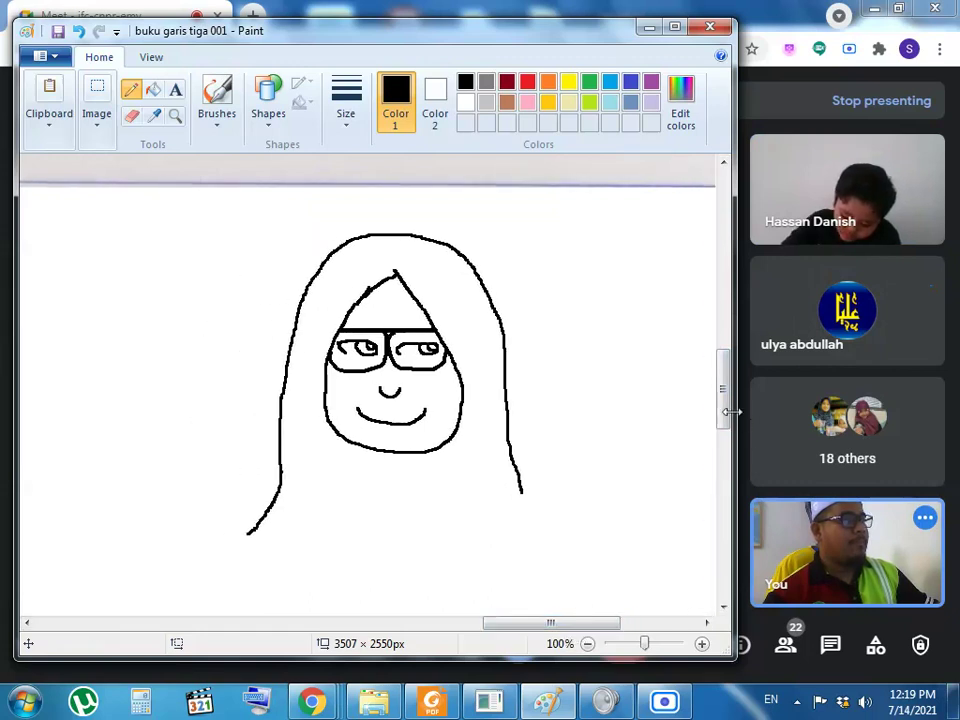
{"action": "scroll", "coordinate": [724, 405], "scroll_direction": "down", "scroll_amount": 3}
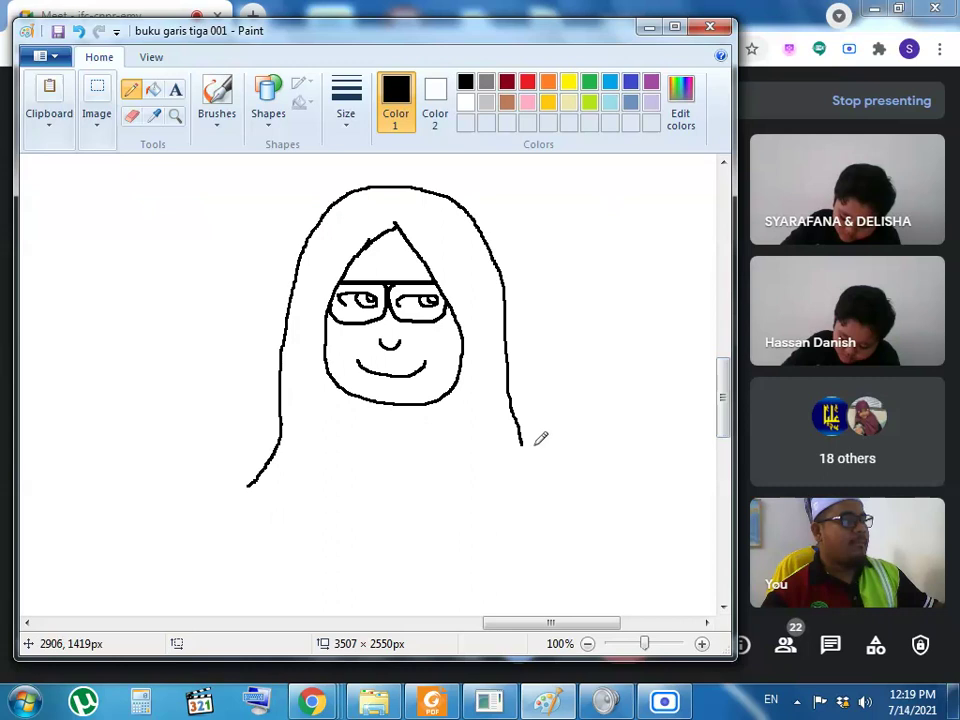
{"action": "left_click_drag", "start_coordinate": [523, 443], "coordinate": [559, 478]}
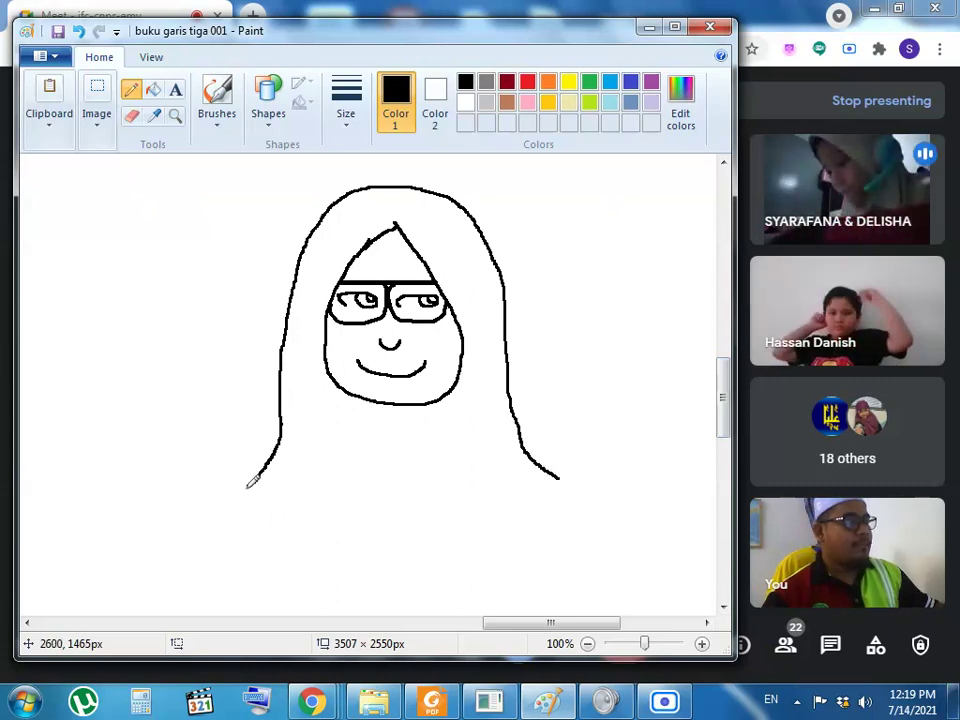
{"action": "left_click_drag", "start_coordinate": [250, 484], "coordinate": [293, 573]}
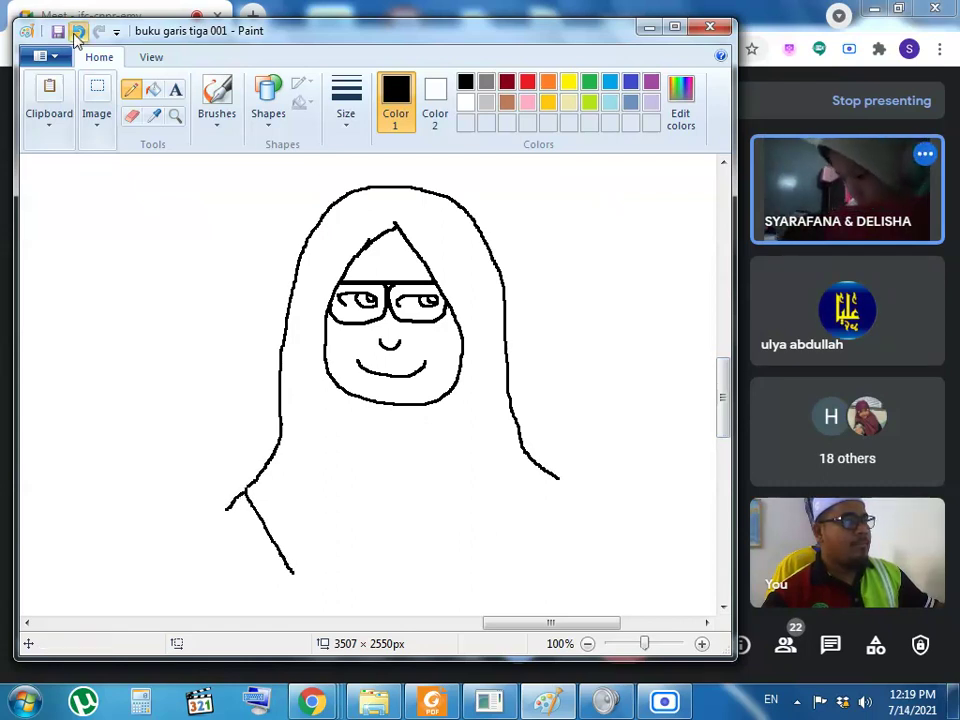
{"action": "left_click", "coordinate": [78, 31]}
{"action": "mouse_move", "coordinate": [250, 484]}
{"action": "left_mouse_down"}
{"action": "mouse_move", "coordinate": [213, 518]}
{"action": "mouse_move", "coordinate": [241, 489]}
{"action": "left_mouse_up"}
{"action": "left_click", "coordinate": [78, 31]}
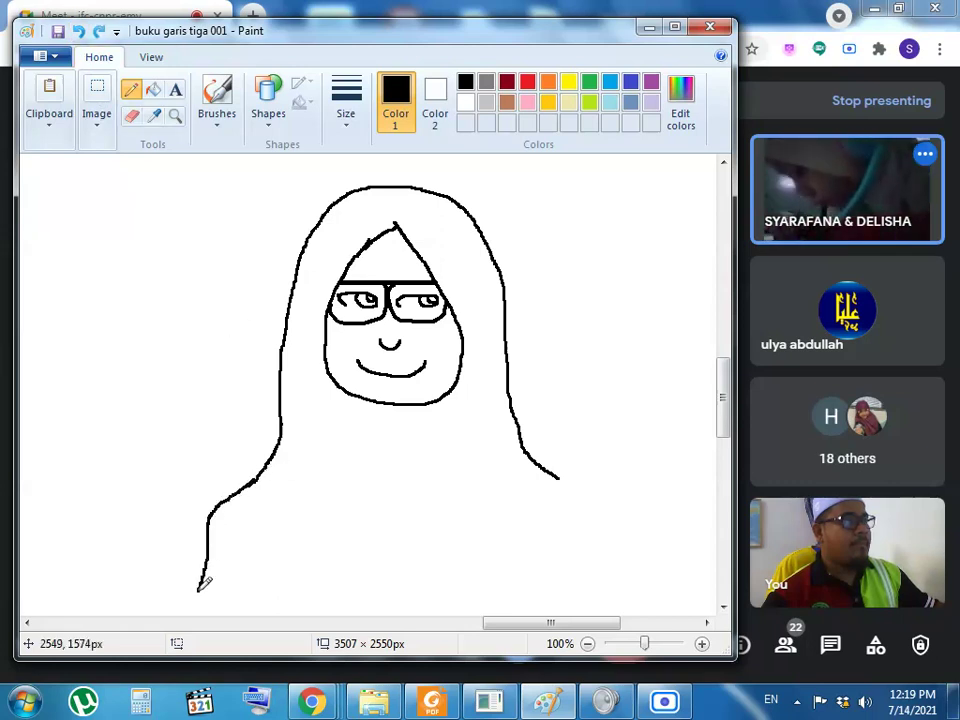
{"action": "left_click", "coordinate": [78, 31]}
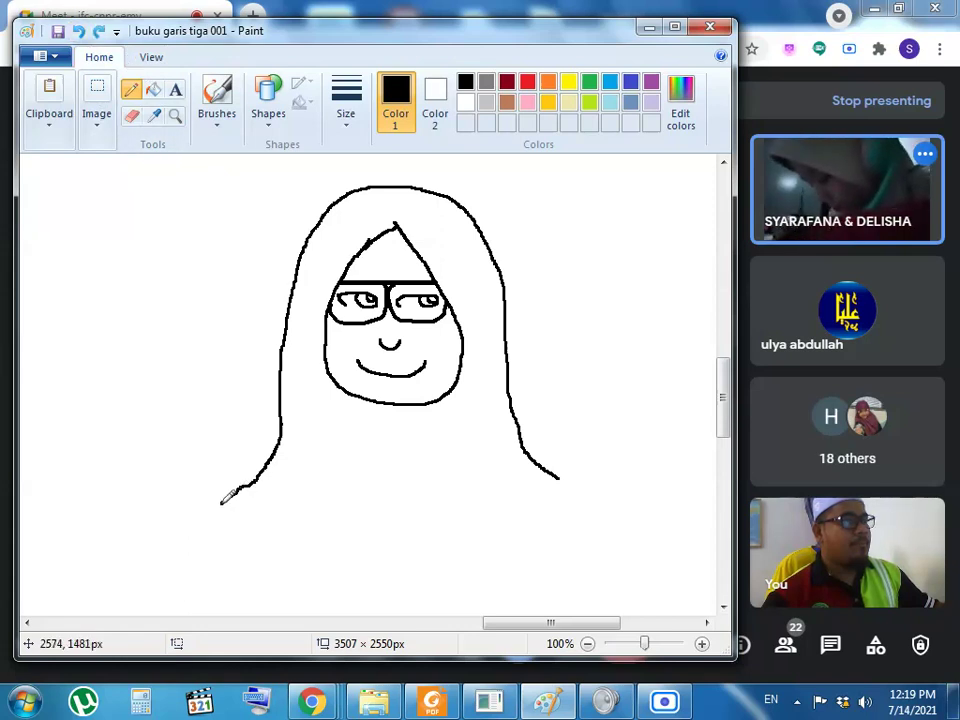
Draw the shoulders and outer arm lines on both sides, with the headscarf's lower edges curving inward across the chest
{"action": "left_click_drag", "start_coordinate": [229, 547], "coordinate": [261, 612]}
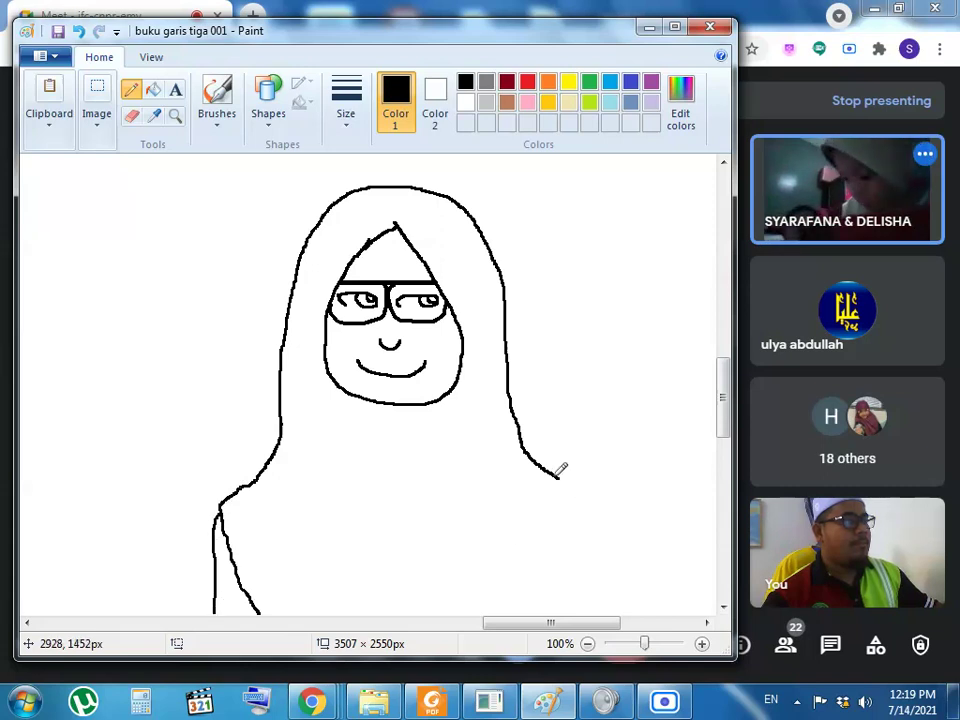
{"action": "scroll", "coordinate": [722, 405], "scroll_direction": "down", "scroll_amount": 1}
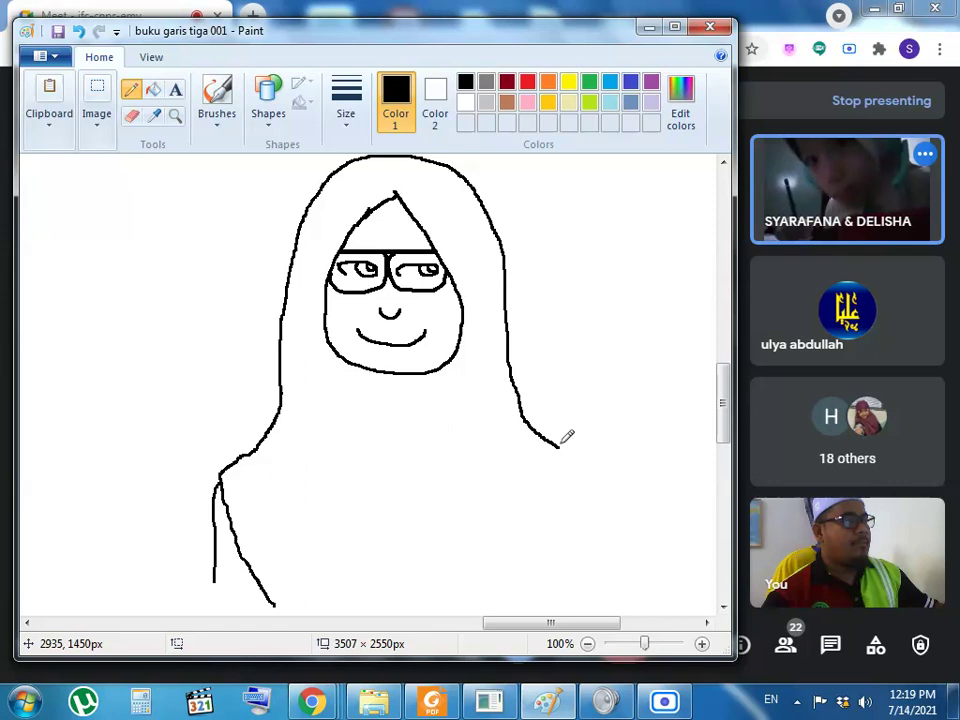
{"action": "left_click_drag", "start_coordinate": [576, 490], "coordinate": [568, 612]}
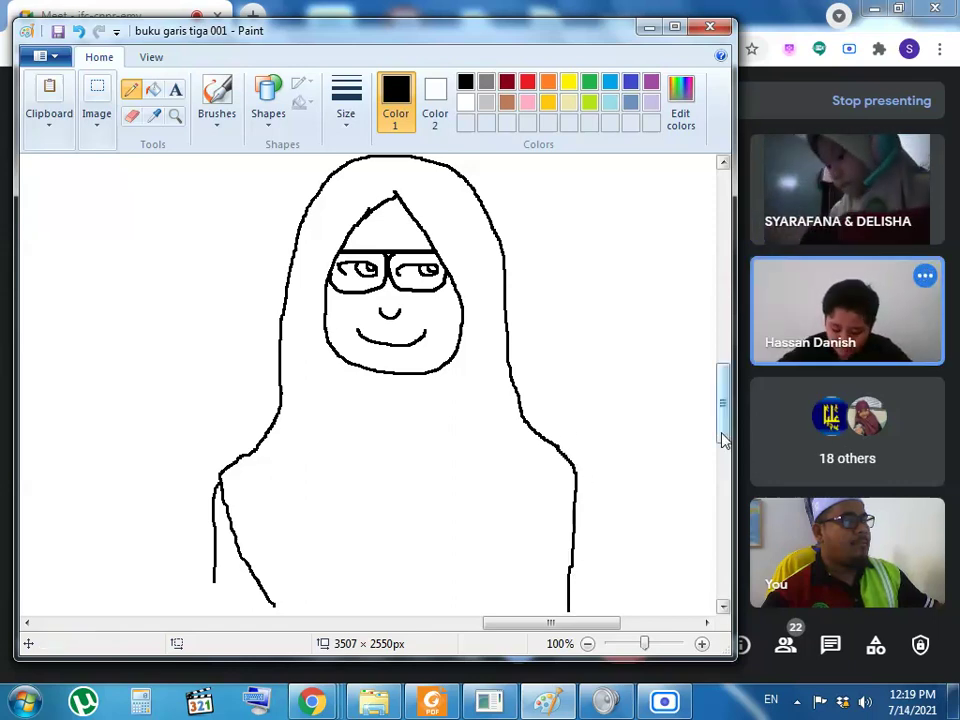
{"action": "mouse_move", "coordinate": [720, 439]}
{"action": "left_mouse_down"}
{"action": "mouse_move", "coordinate": [721, 450]}
{"action": "mouse_move", "coordinate": [725, 416]}
{"action": "left_mouse_up"}
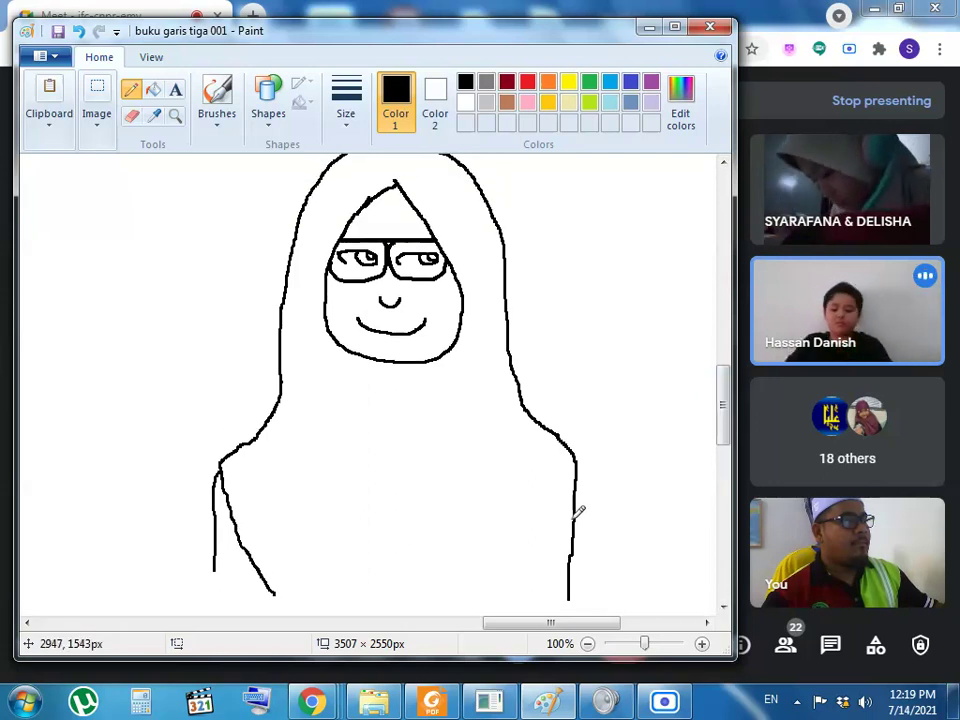
{"action": "mouse_move", "coordinate": [570, 514]}
{"action": "left_mouse_down"}
{"action": "mouse_move", "coordinate": [554, 556]}
{"action": "mouse_move", "coordinate": [493, 598]}
{"action": "left_mouse_up"}
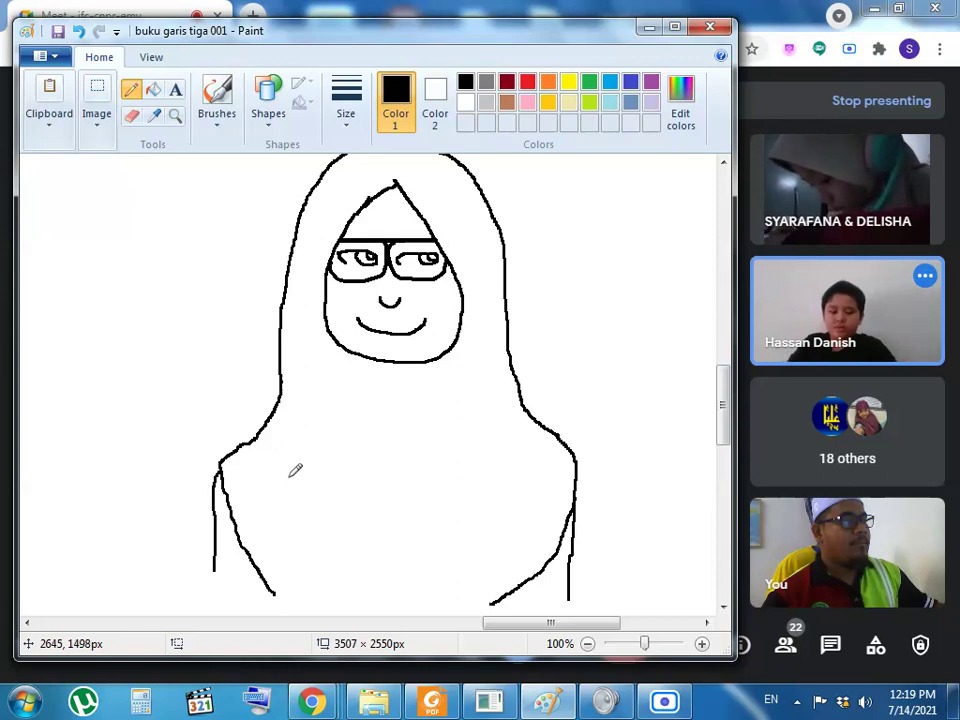
{"action": "mouse_move", "coordinate": [288, 477]}
{"action": "left_mouse_down"}
{"action": "mouse_move", "coordinate": [349, 555]}
{"action": "mouse_move", "coordinate": [416, 592]}
{"action": "left_mouse_up"}
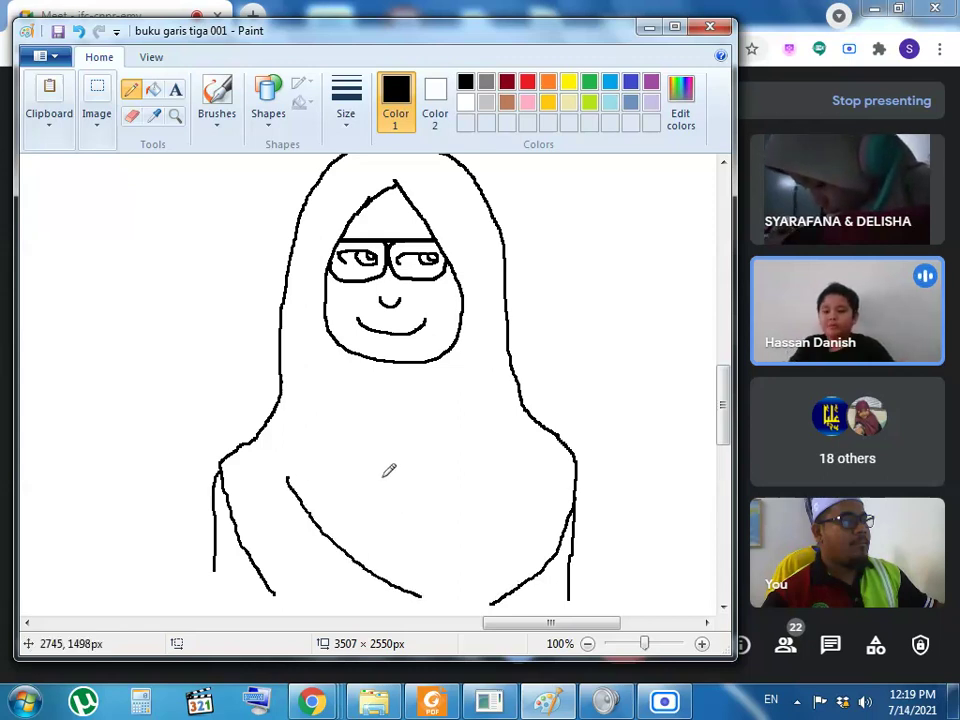
{"action": "left_click_drag", "start_coordinate": [382, 476], "coordinate": [437, 563]}
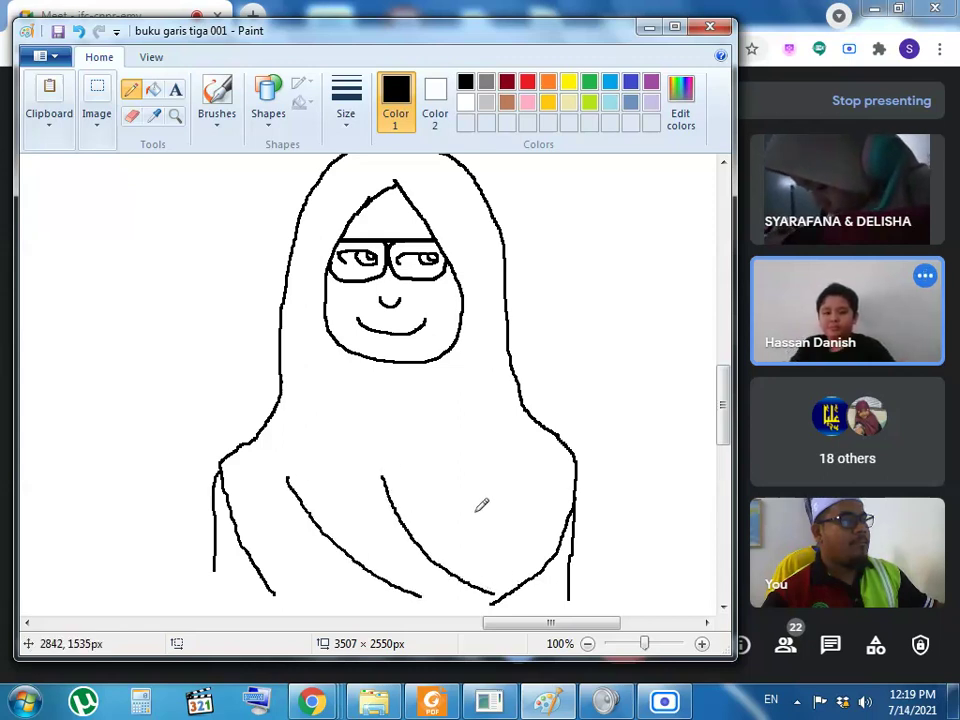
{"action": "left_click_drag", "start_coordinate": [521, 483], "coordinate": [468, 586]}
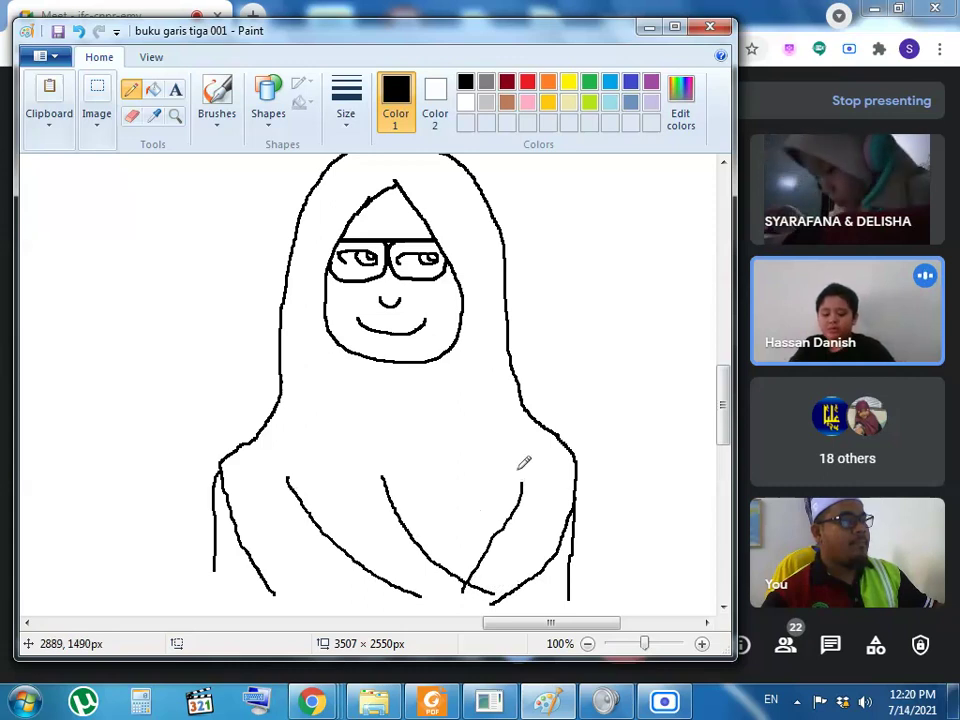
{"action": "left_click", "coordinate": [78, 31]}
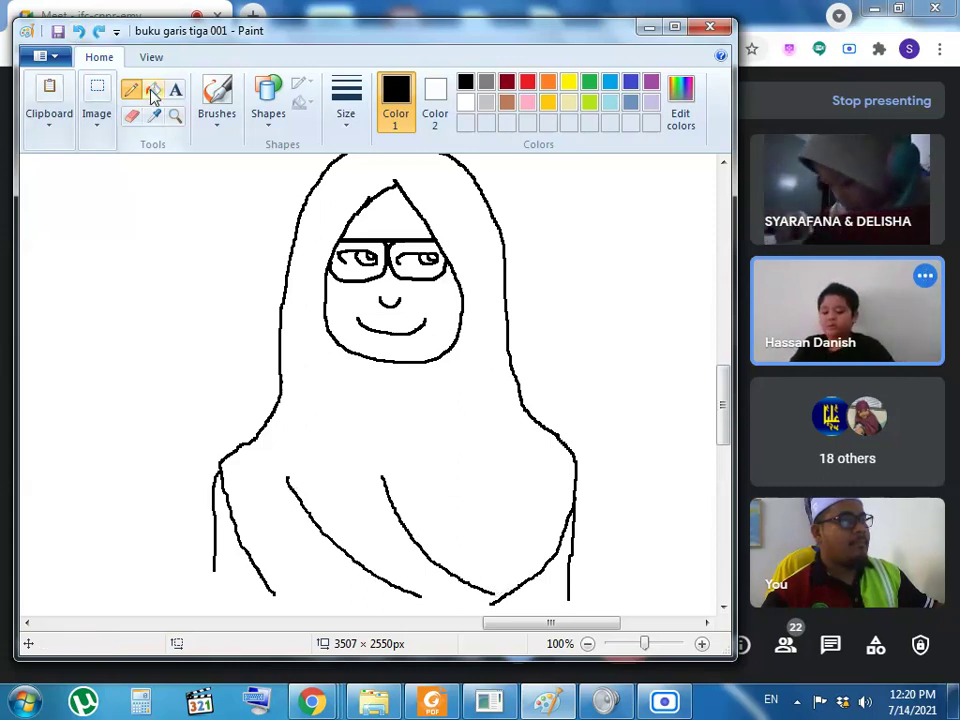
{"action": "left_click", "coordinate": [78, 31]}
{"action": "left_click", "coordinate": [78, 31]}
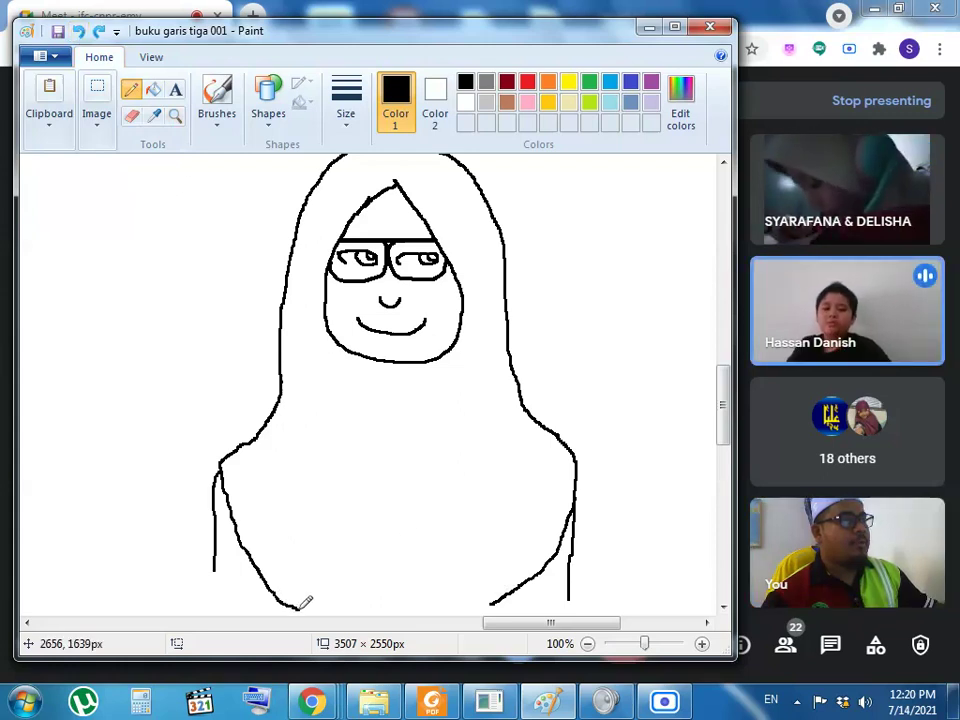
Extend the left arm line downward and close off the bottom of the figure with a pink horizontal Pencil line
{"action": "left_click_drag", "start_coordinate": [216, 568], "coordinate": [214, 610]}
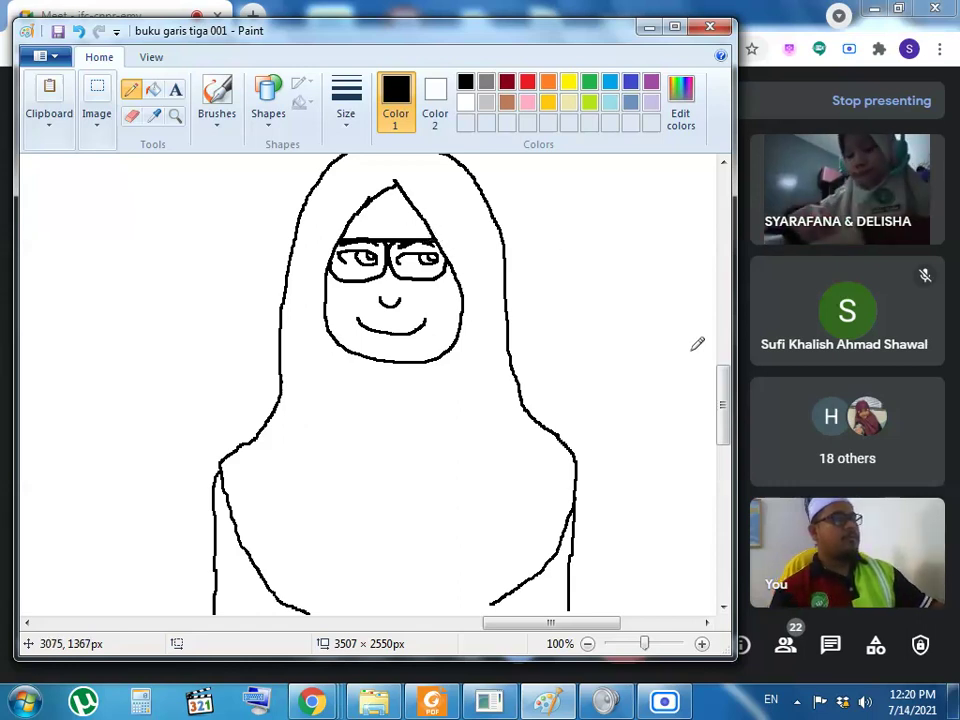
{"action": "left_click_drag", "start_coordinate": [720, 407], "coordinate": [727, 420]}
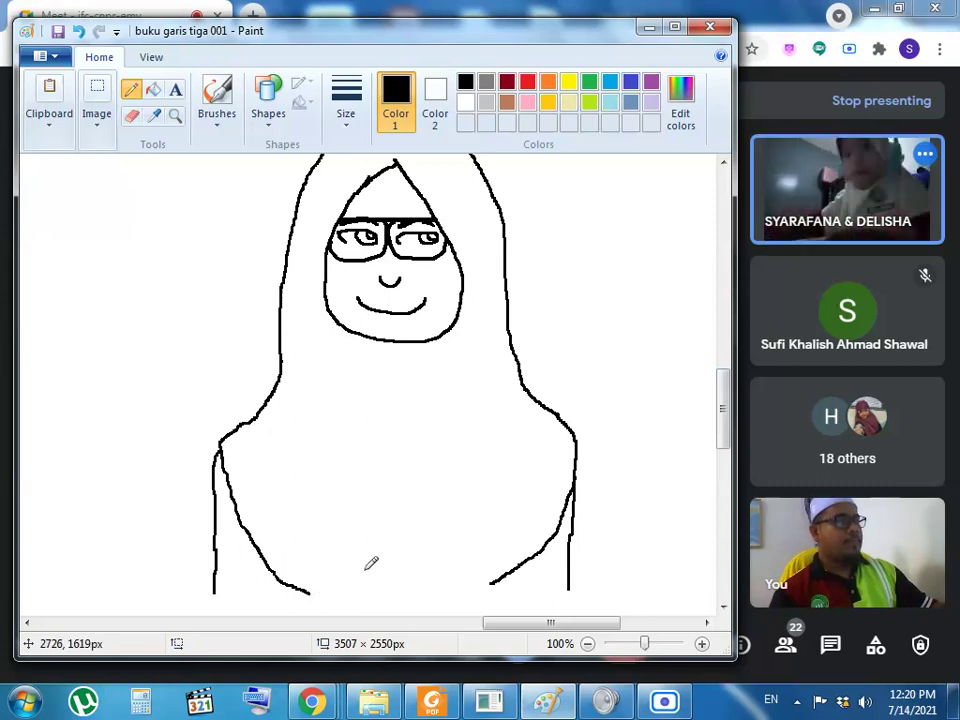
{"action": "left_click", "coordinate": [529, 104]}
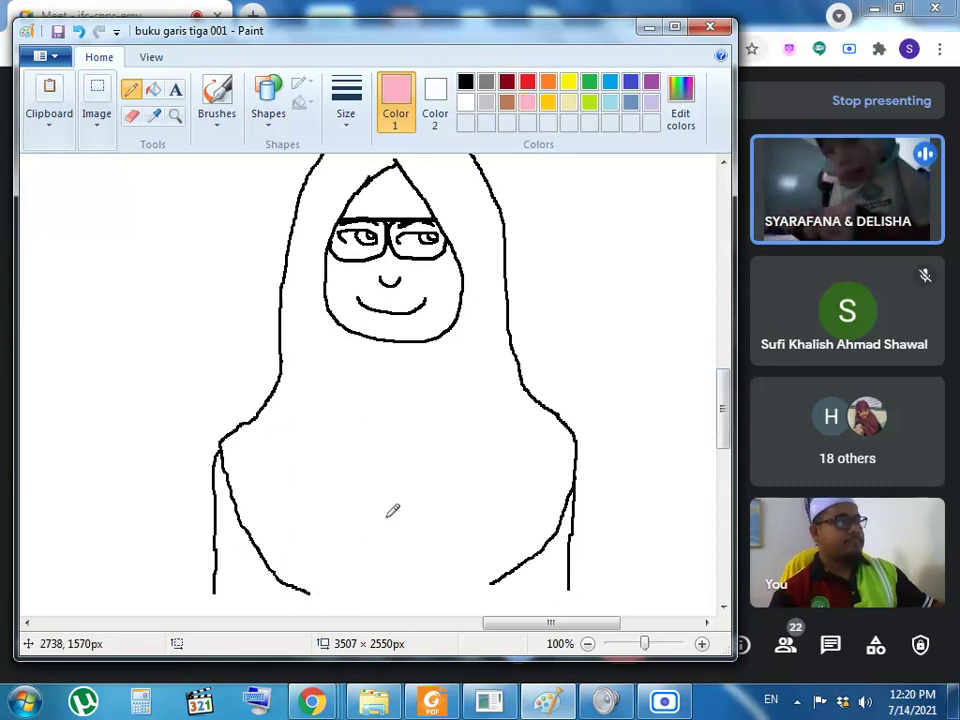
{"action": "left_click_drag", "start_coordinate": [213, 592], "coordinate": [305, 591]}
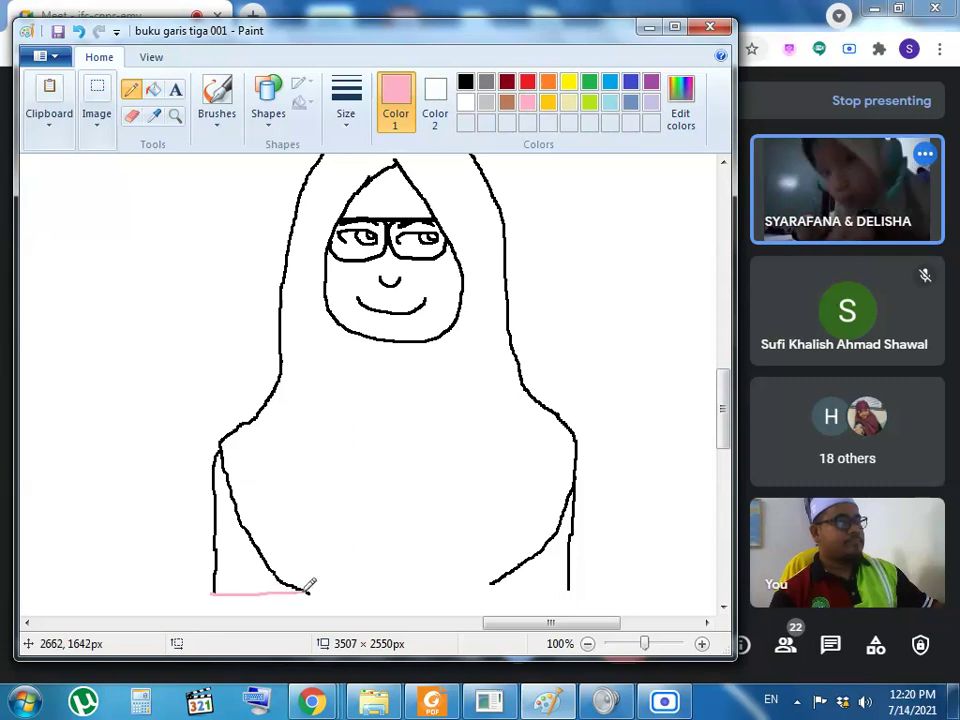
{"action": "left_click_drag", "start_coordinate": [386, 586], "coordinate": [484, 582]}
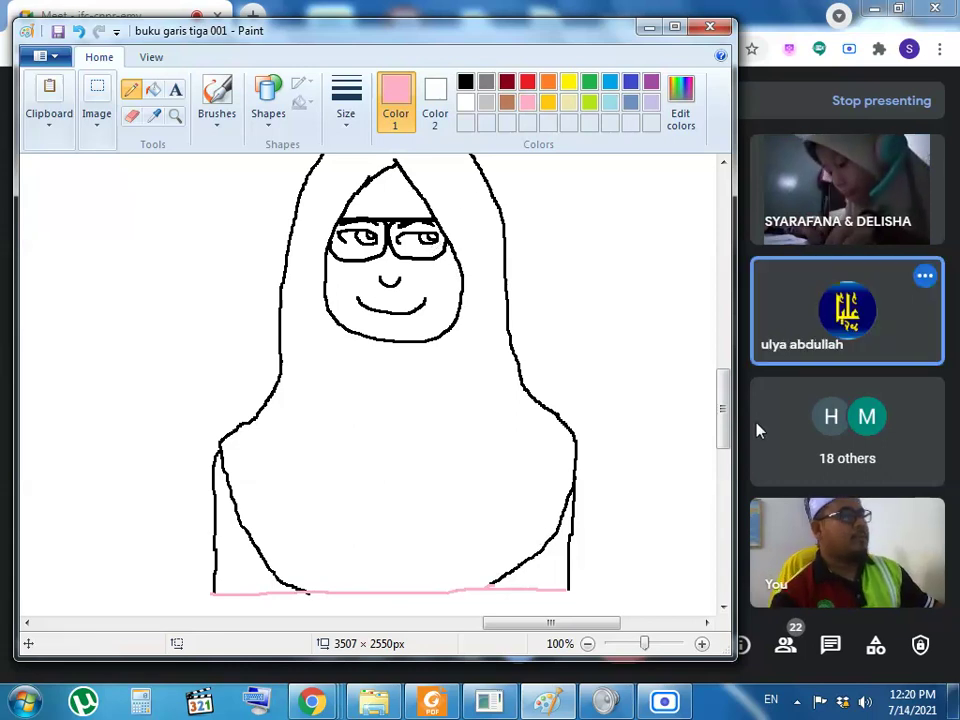
Erase the wide mouth and redraw a narrower smile in black below the nose with the Pencil
{"action": "left_click_drag", "start_coordinate": [727, 428], "coordinate": [735, 422]}
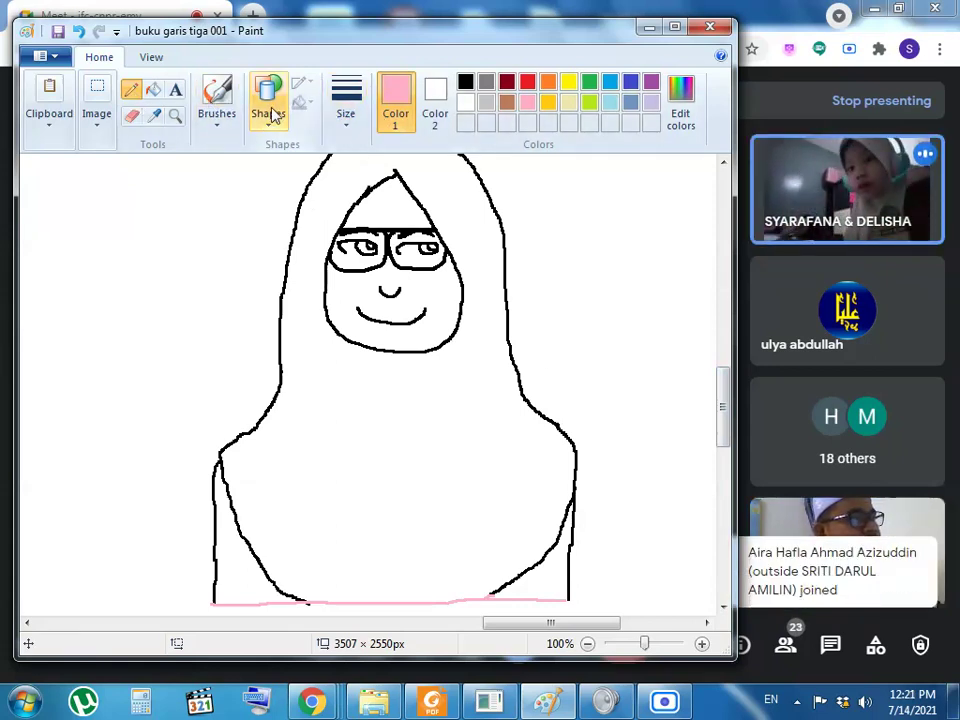
{"action": "left_click", "coordinate": [131, 116]}
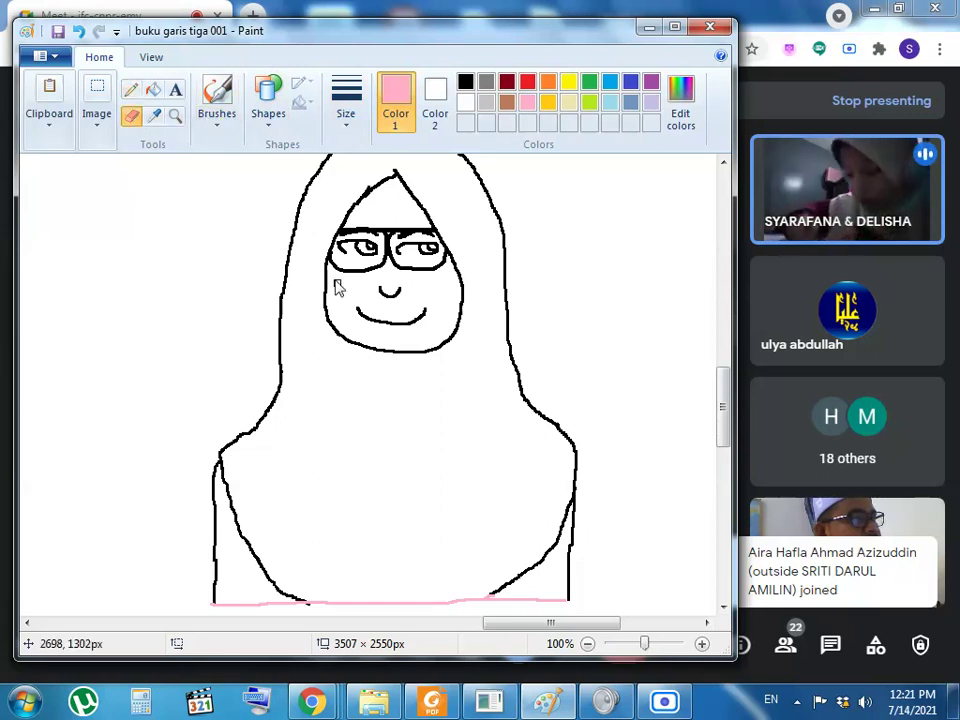
{"action": "mouse_move", "coordinate": [383, 323]}
{"action": "left_mouse_down"}
{"action": "mouse_move", "coordinate": [426, 317]}
{"action": "mouse_move", "coordinate": [356, 317]}
{"action": "mouse_move", "coordinate": [362, 323]}
{"action": "left_mouse_up"}
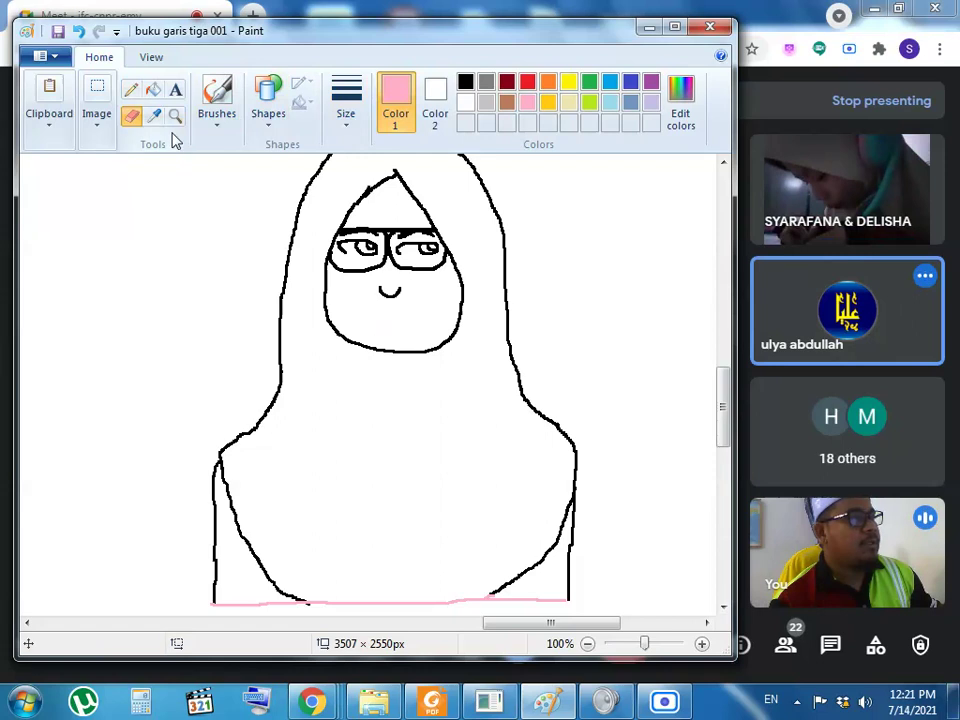
{"action": "left_click", "coordinate": [131, 89]}
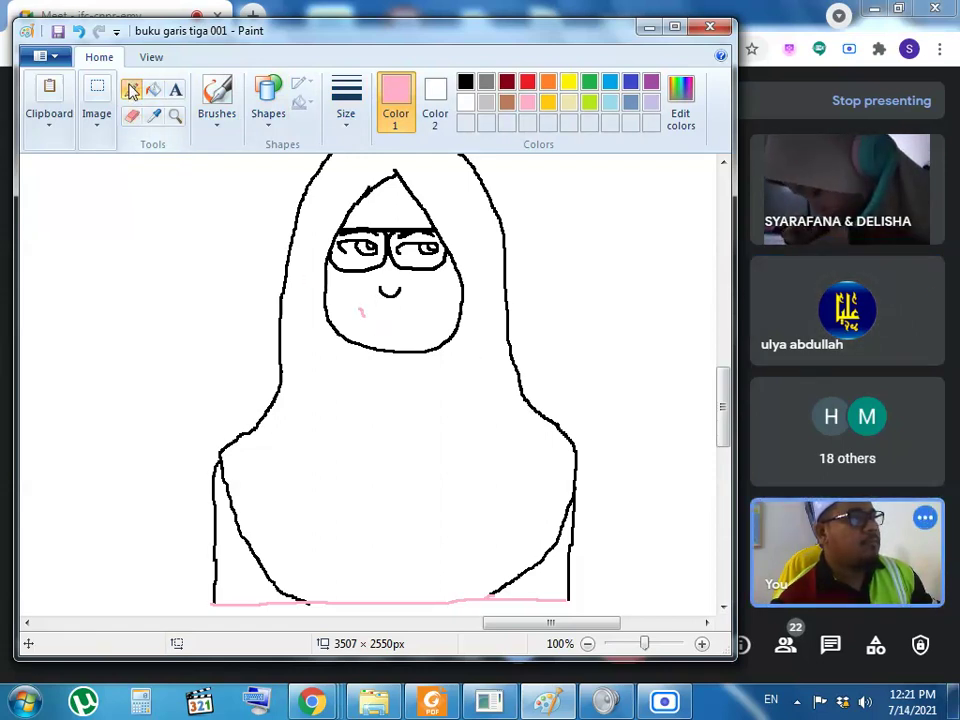
{"action": "left_click", "coordinate": [463, 84]}
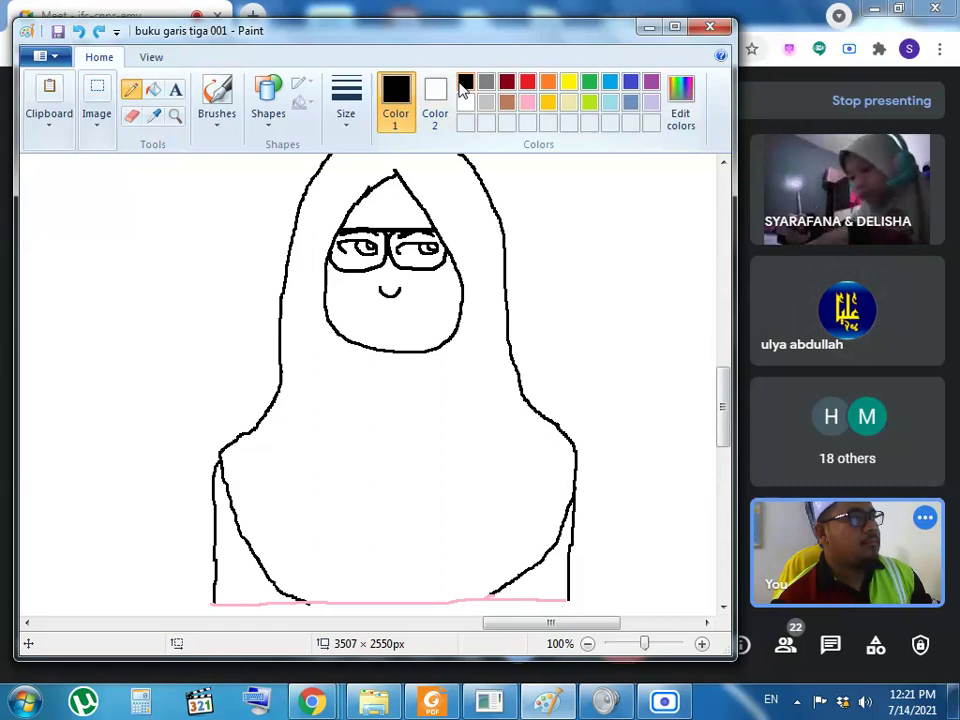
{"action": "left_click_drag", "start_coordinate": [363, 309], "coordinate": [388, 314]}
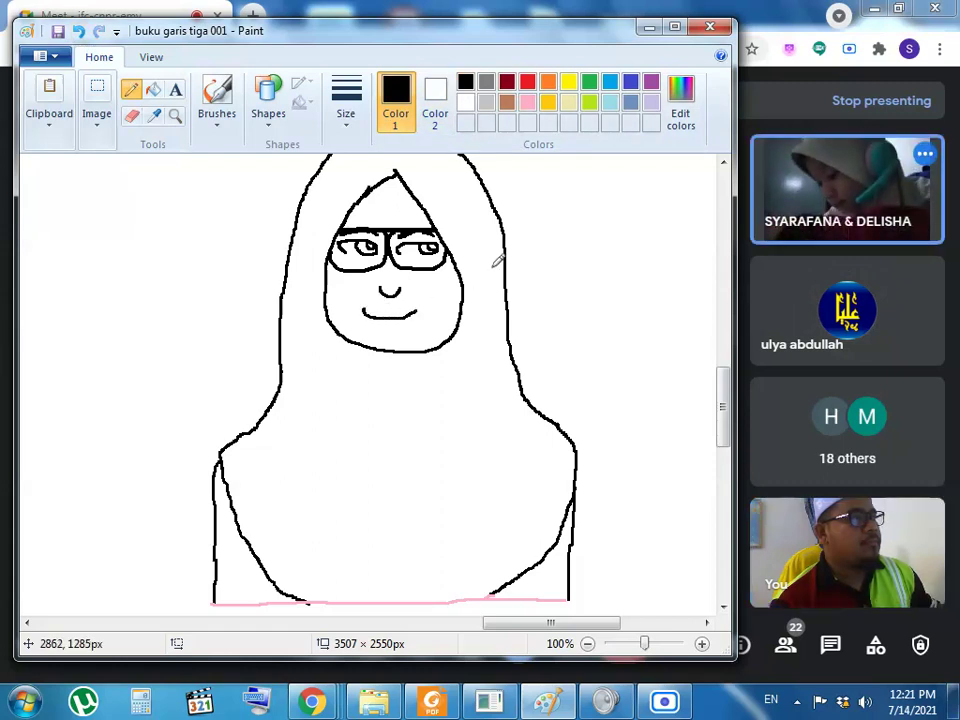
{"action": "left_click", "coordinate": [78, 31]}
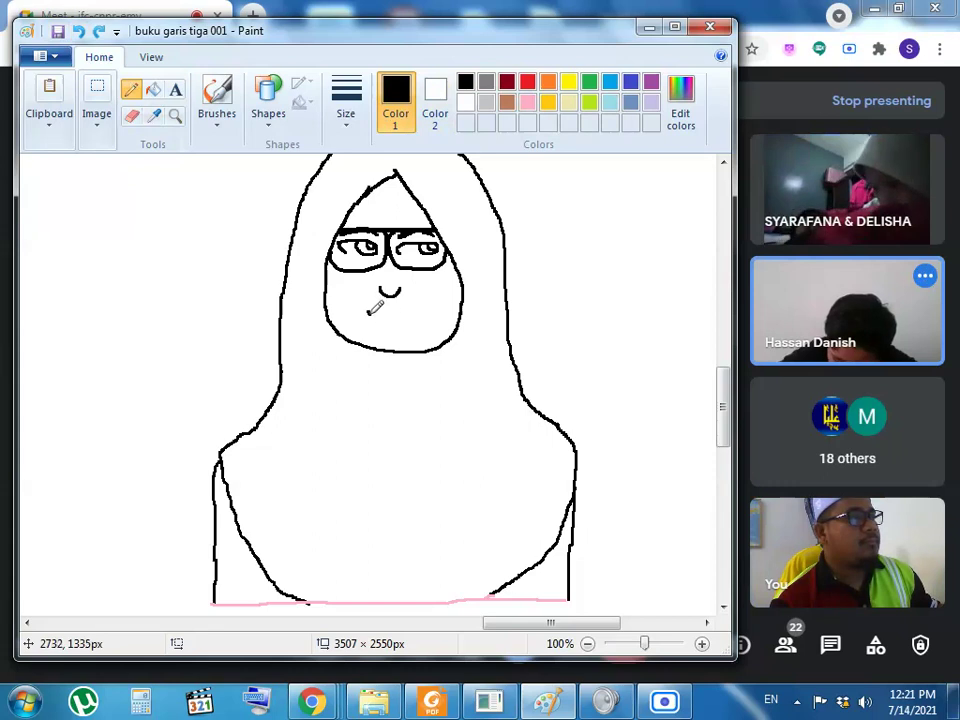
{"action": "left_click_drag", "start_coordinate": [378, 309], "coordinate": [423, 312]}
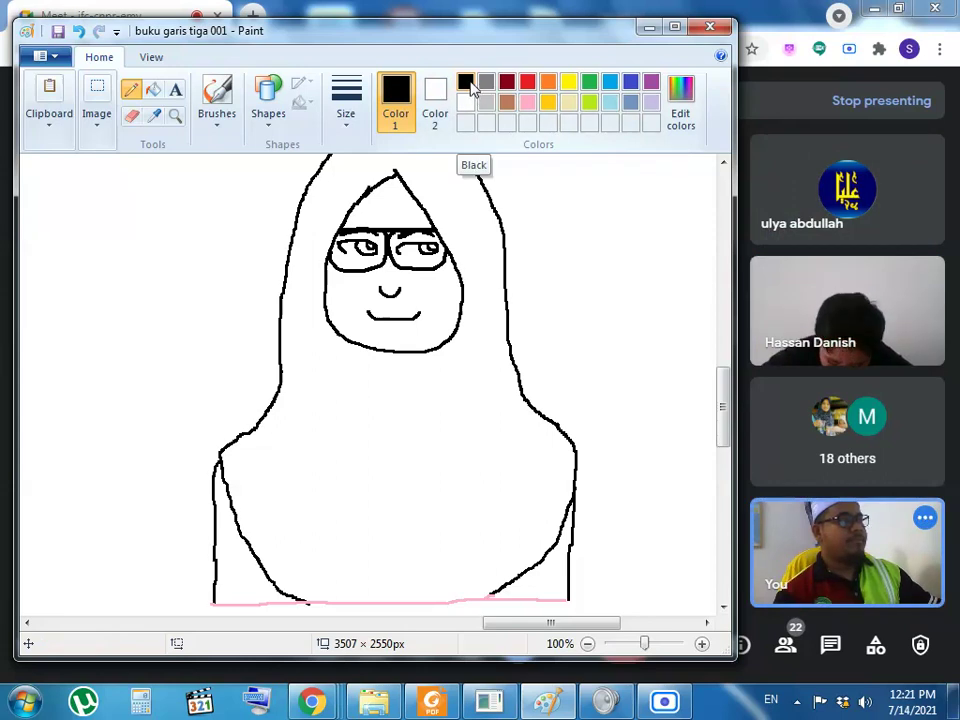
Fill the pupils of both eyes with black
{"action": "left_click", "coordinate": [153, 89]}
{"action": "left_click", "coordinate": [366, 246]}
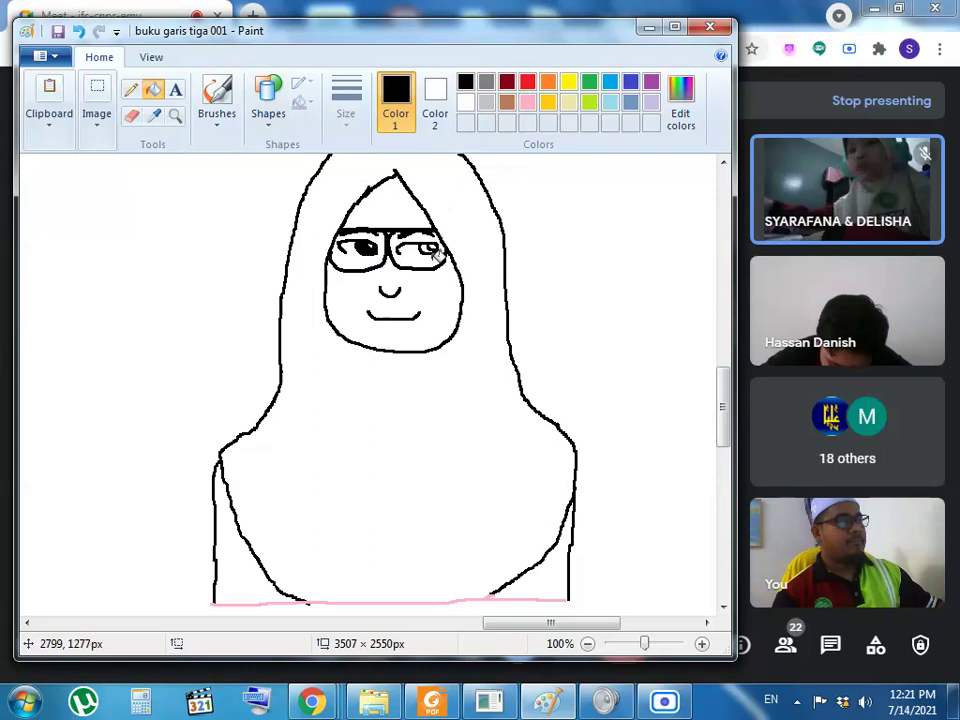
{"action": "left_click", "coordinate": [431, 247]}
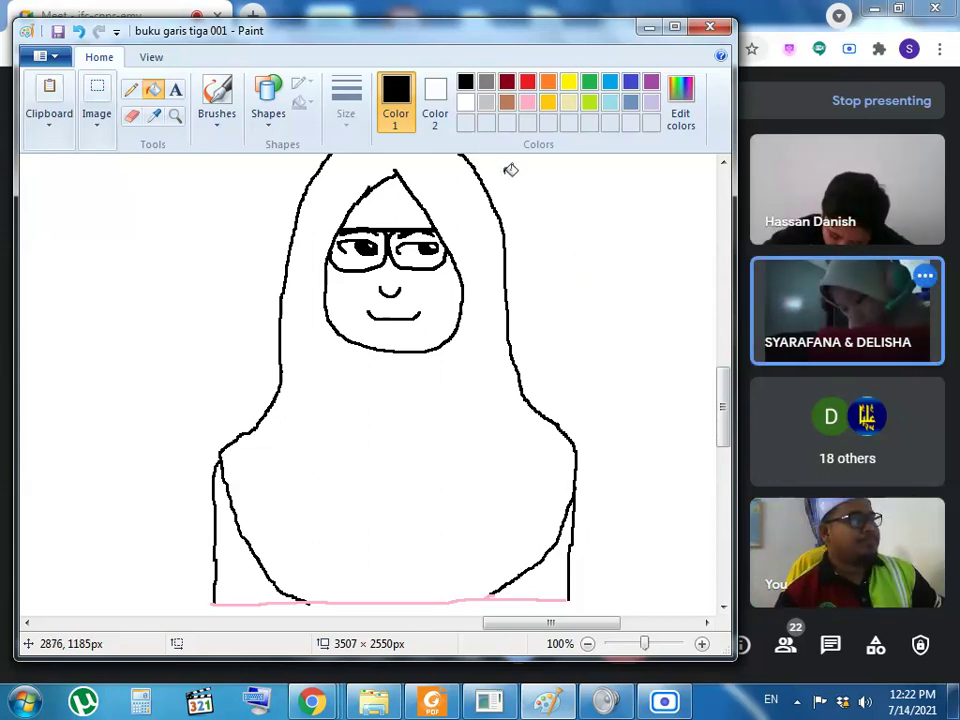
Mix a light peach skin colour from the palette orange by raising its luminosity to 202
{"action": "left_click", "coordinate": [550, 82]}
{"action": "left_click", "coordinate": [684, 95]}
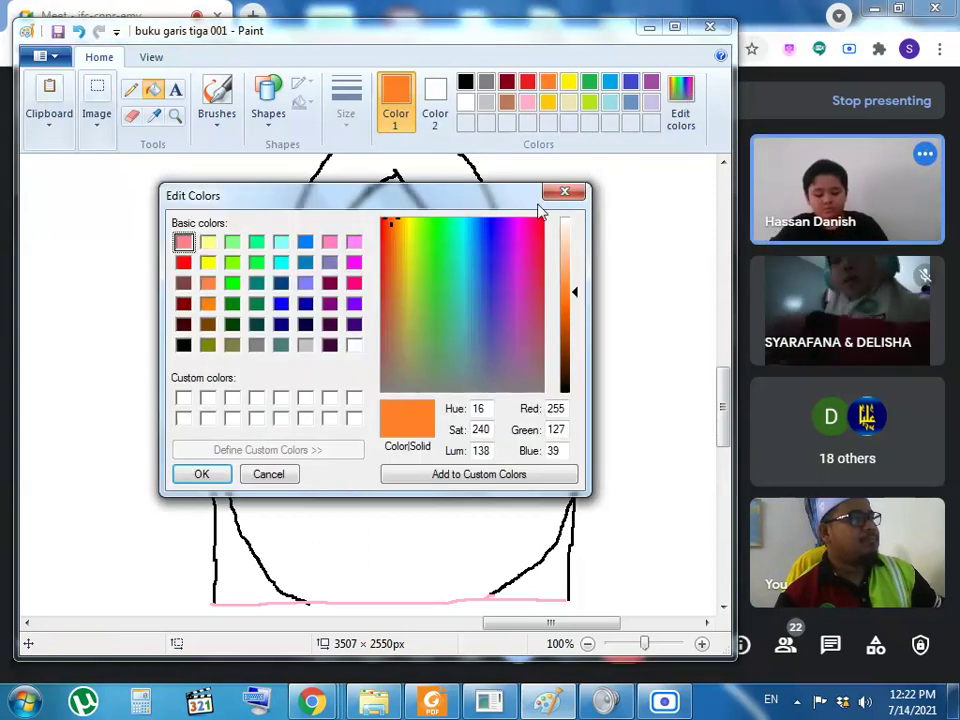
{"action": "left_click", "coordinate": [572, 250]}
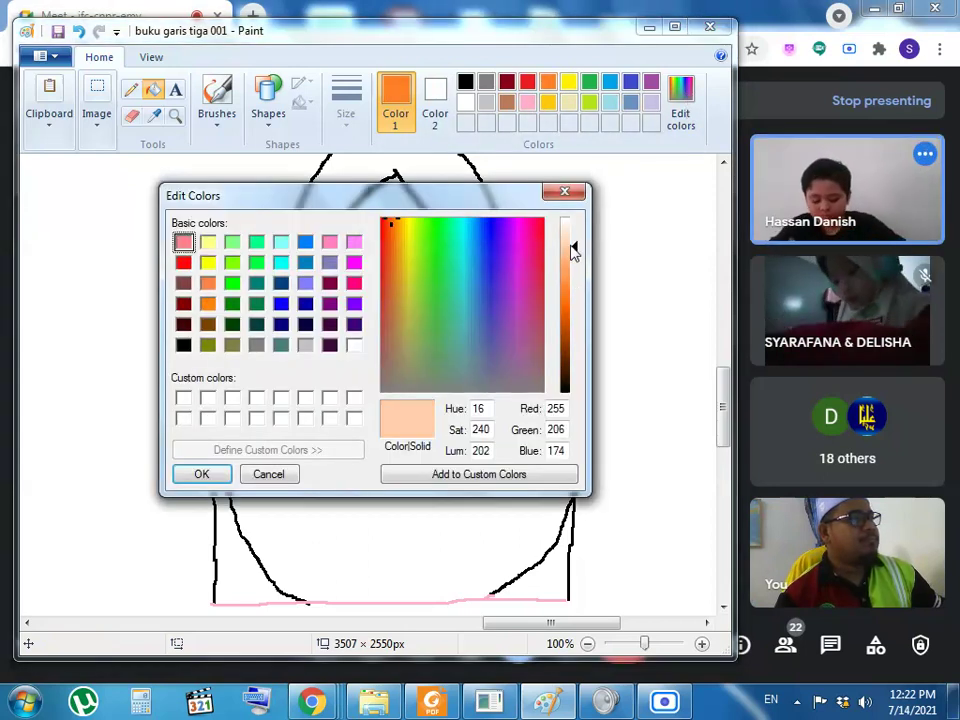
{"action": "left_click", "coordinate": [204, 475]}
Close the open lower edges of both eyes inside the glasses with peach Pencil strokes
{"action": "left_click", "coordinate": [130, 89]}
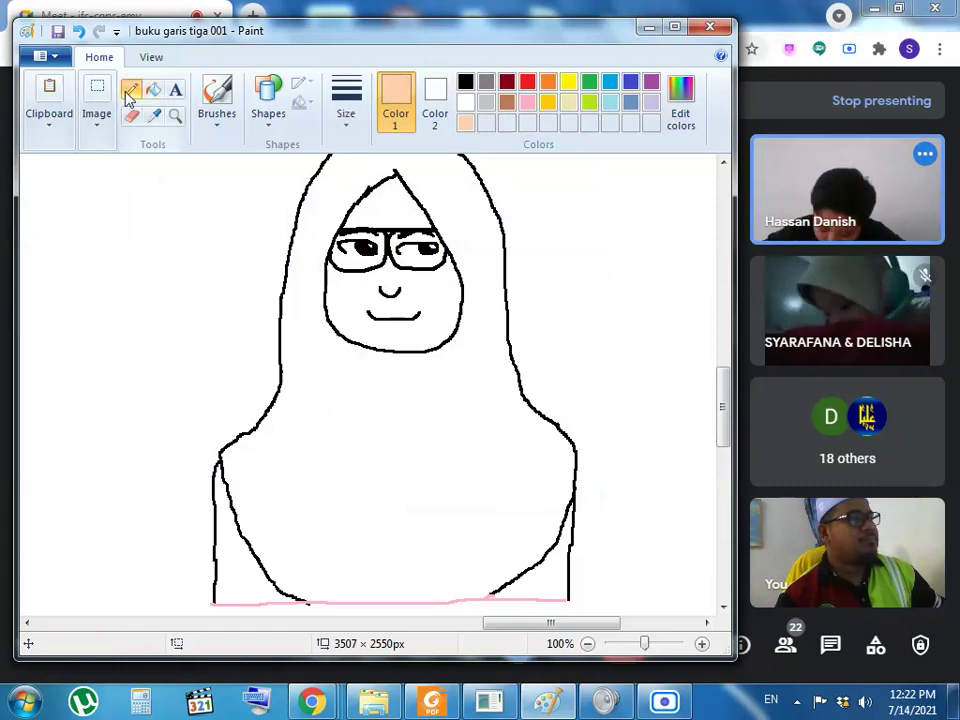
{"action": "left_click", "coordinate": [177, 118]}
{"action": "left_click", "coordinate": [388, 266]}
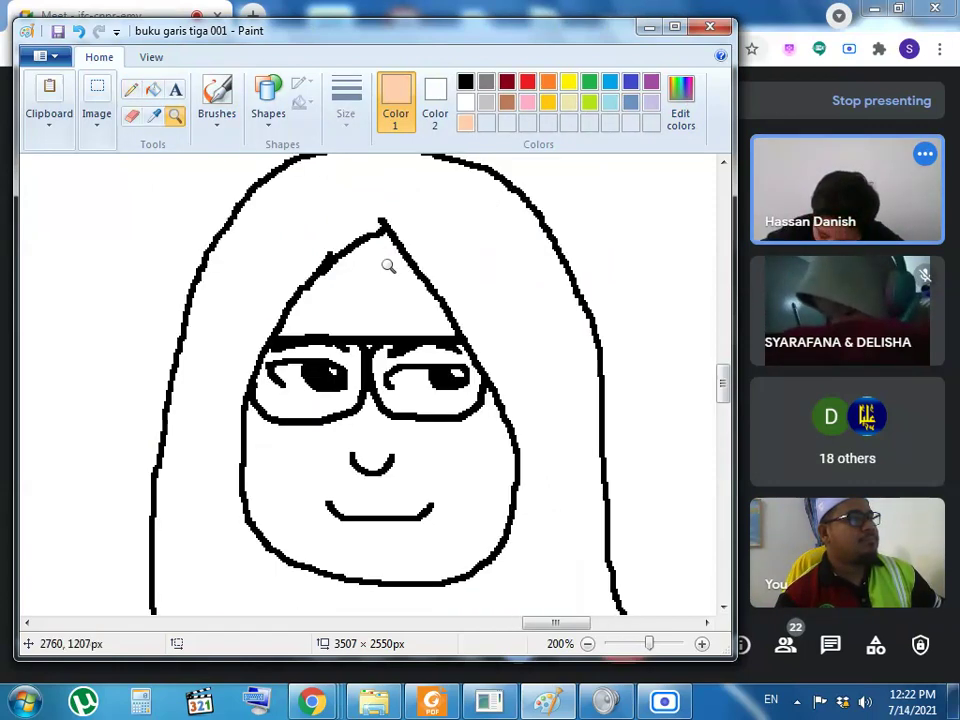
{"action": "left_click", "coordinate": [358, 377]}
{"action": "left_click", "coordinate": [280, 340]}
{"action": "left_click", "coordinate": [130, 90]}
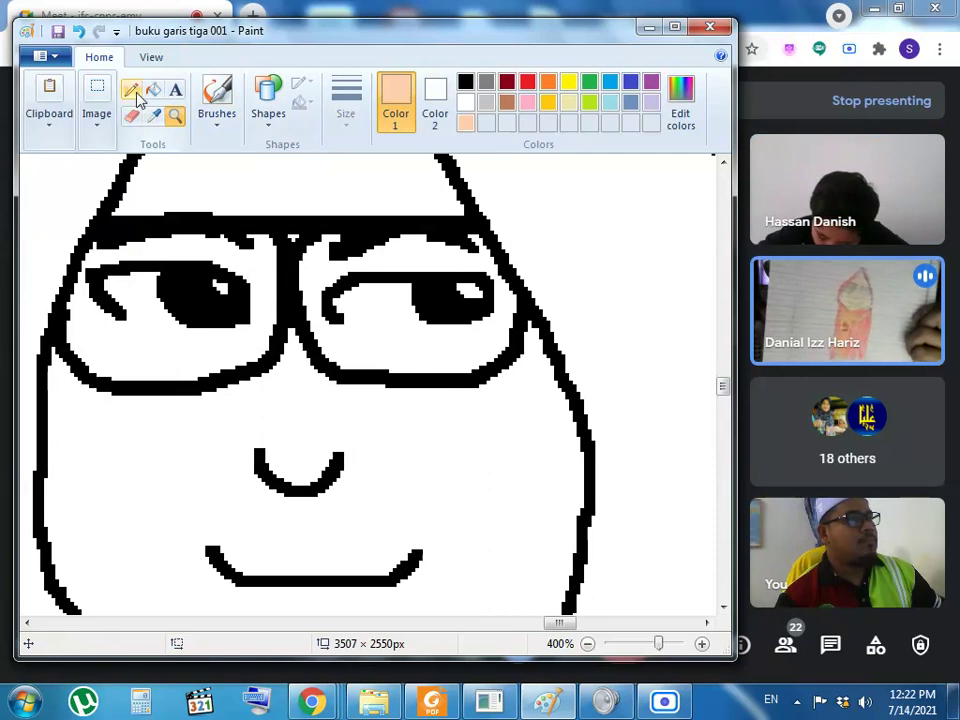
{"action": "left_click", "coordinate": [130, 90]}
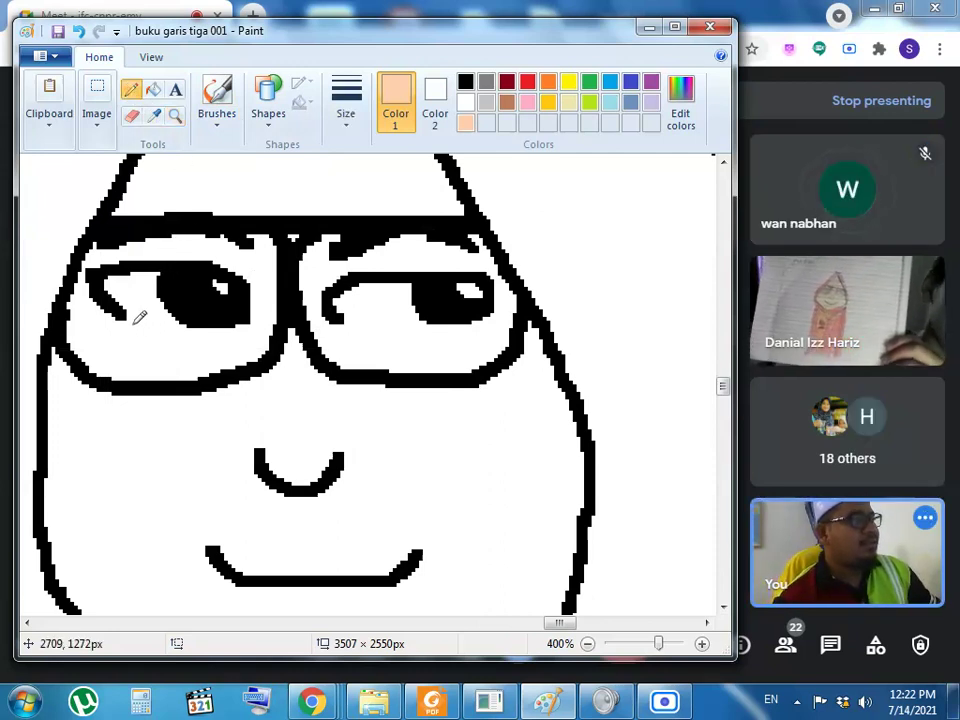
{"action": "left_click_drag", "start_coordinate": [123, 321], "coordinate": [200, 328]}
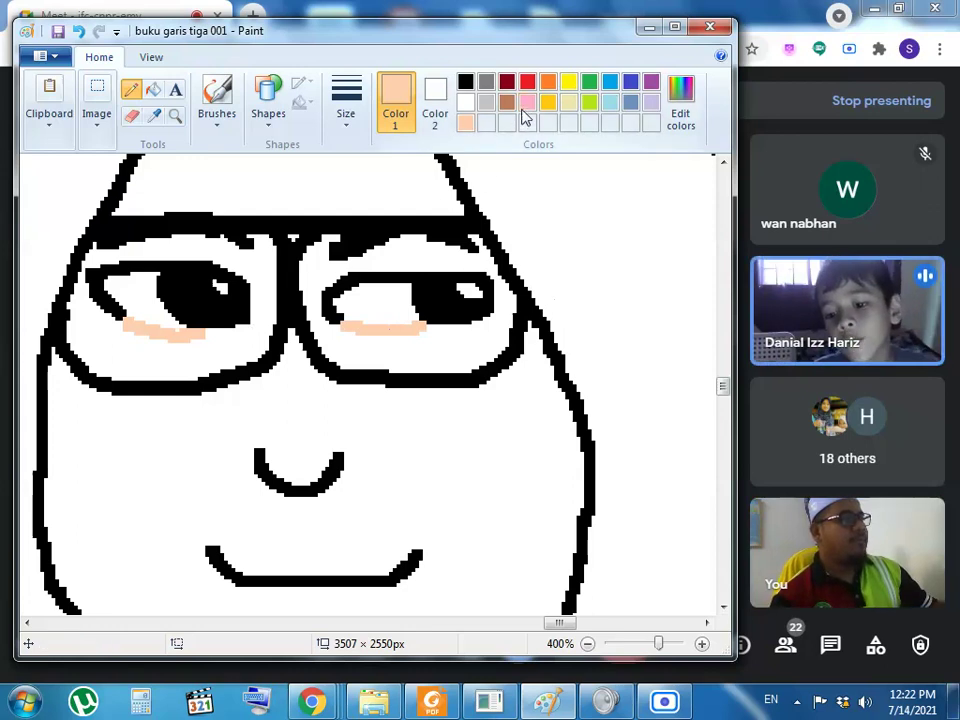
Fill the forehead, the skin inside both lenses and the lower face with peach, keeping the glasses and outlines black
{"action": "left_click", "coordinate": [155, 91]}
{"action": "left_click", "coordinate": [238, 176]}
{"action": "left_click", "coordinate": [160, 244]}
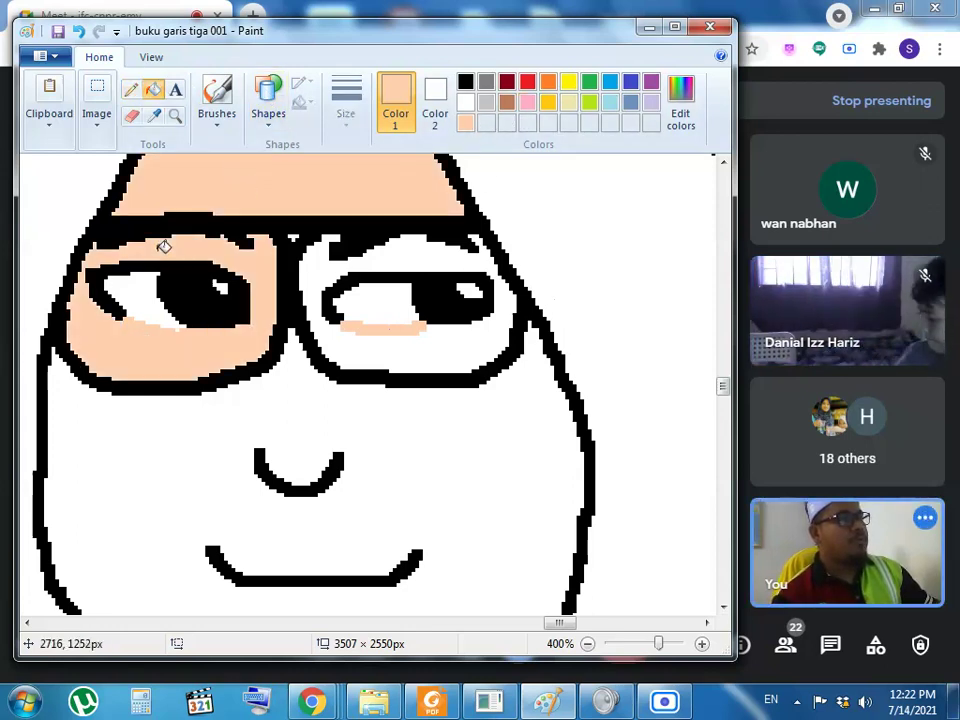
{"action": "left_click", "coordinate": [316, 270]}
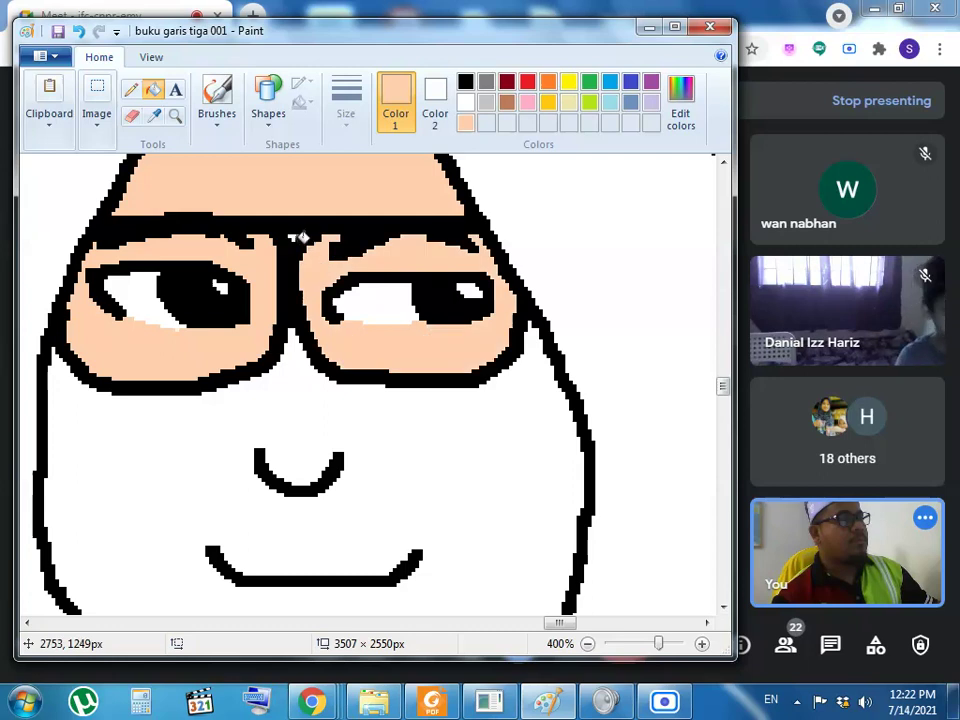
{"action": "left_click", "coordinate": [298, 234]}
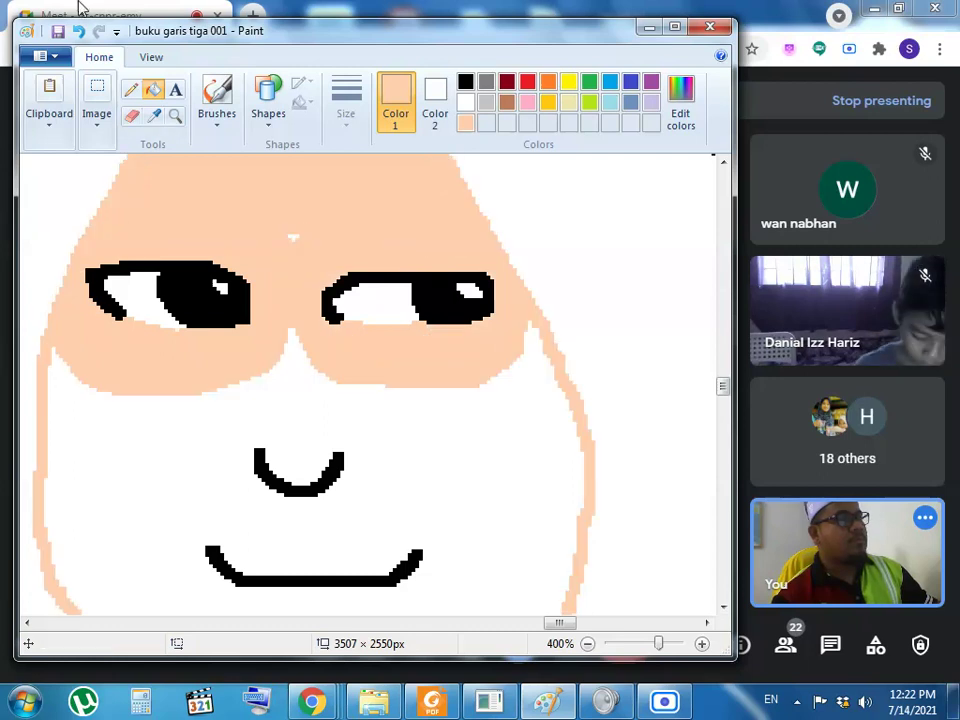
{"action": "left_click", "coordinate": [77, 33]}
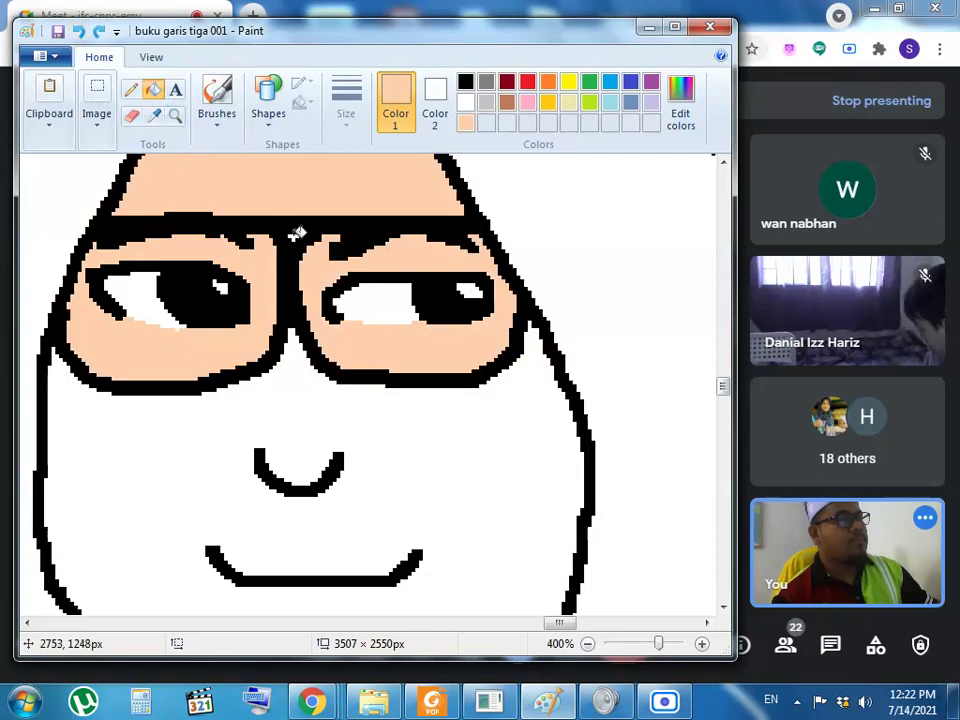
{"action": "left_click", "coordinate": [302, 318]}
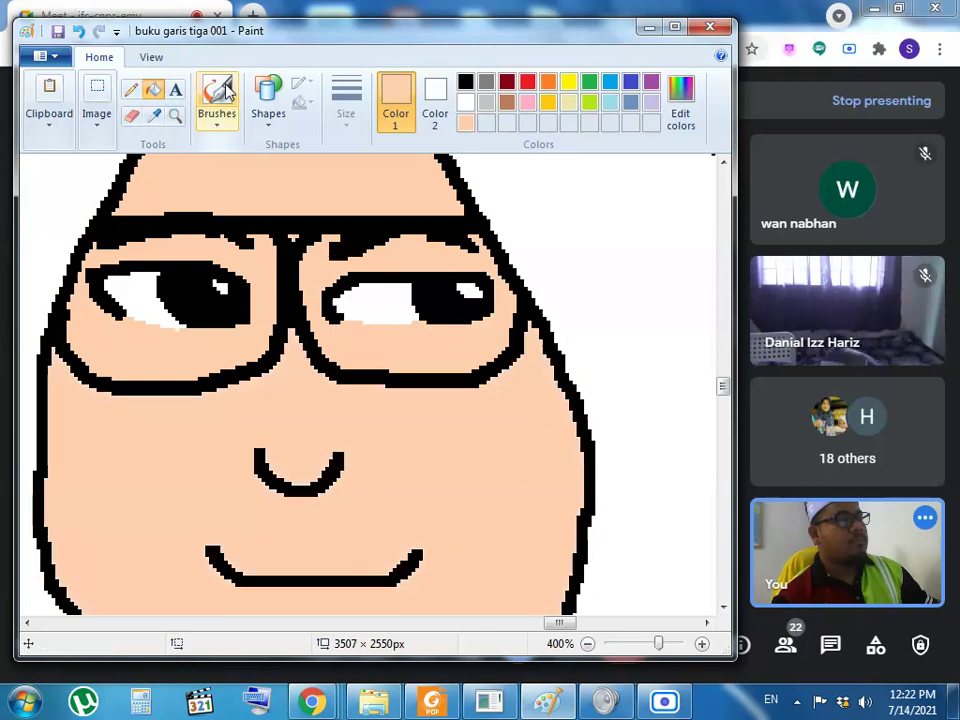
Fill the whole headscarf around the face with indigo blue
{"action": "left_click", "coordinate": [174, 115]}
{"action": "right_click", "coordinate": [230, 260]}
{"action": "right_click", "coordinate": [189, 302]}
{"action": "right_click", "coordinate": [189, 302]}
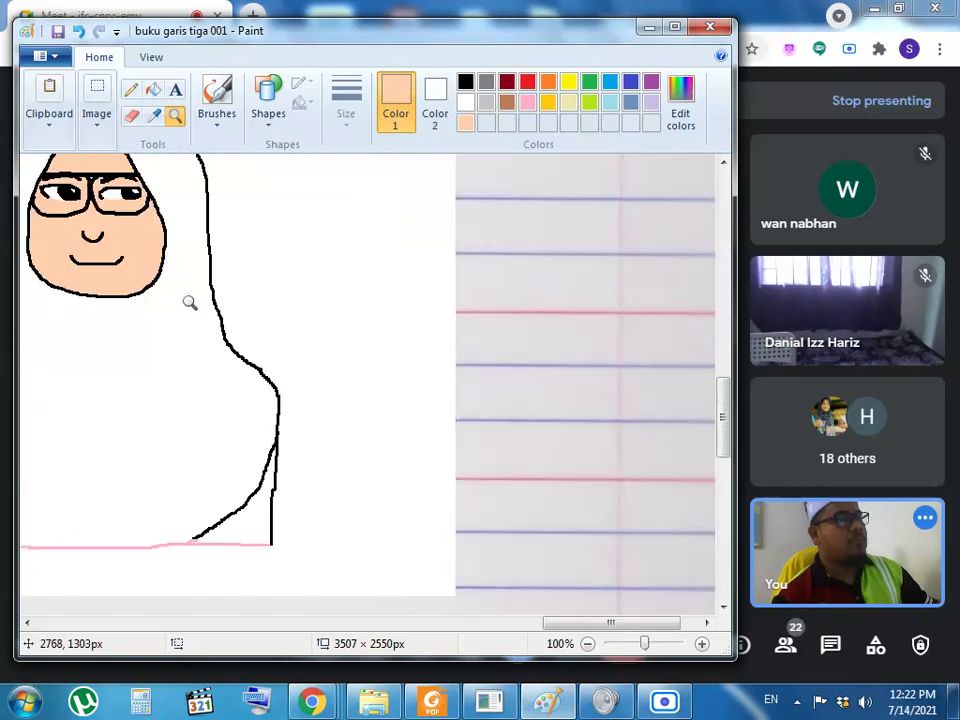
{"action": "left_click_drag", "start_coordinate": [521, 622], "coordinate": [498, 622]}
{"action": "left_click_drag", "start_coordinate": [724, 418], "coordinate": [727, 424]}
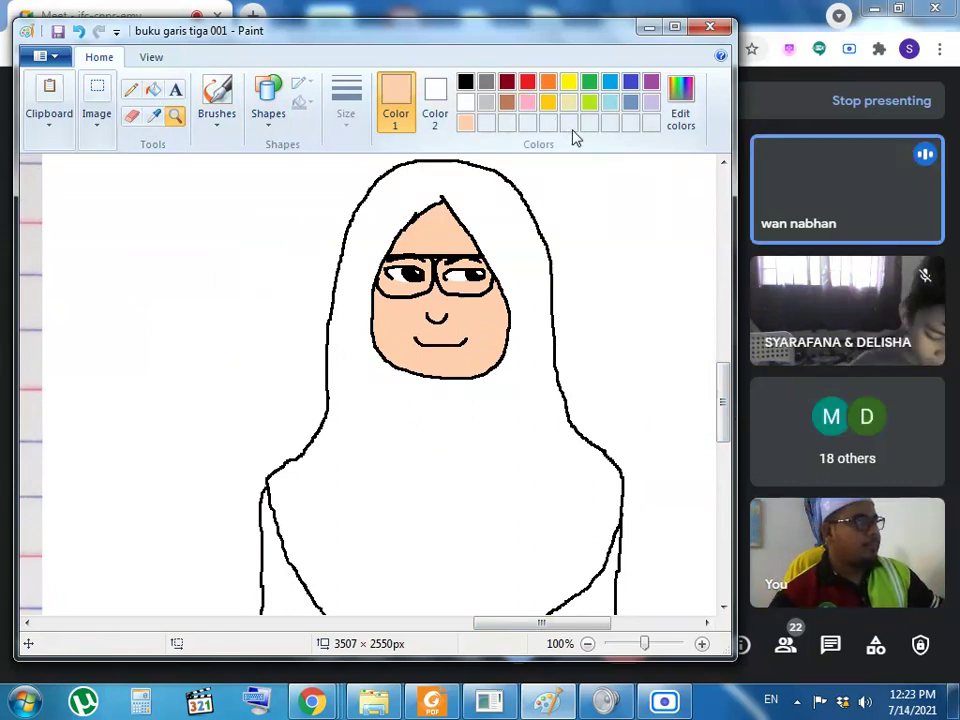
{"action": "left_click", "coordinate": [630, 81]}
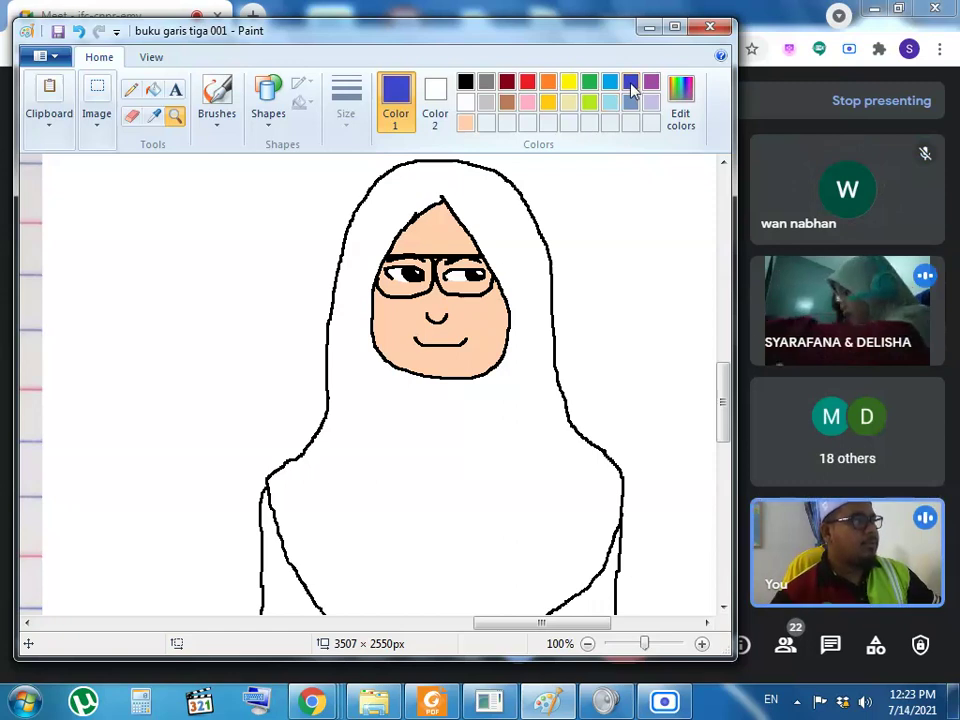
{"action": "left_click", "coordinate": [154, 89]}
{"action": "left_click", "coordinate": [411, 201]}
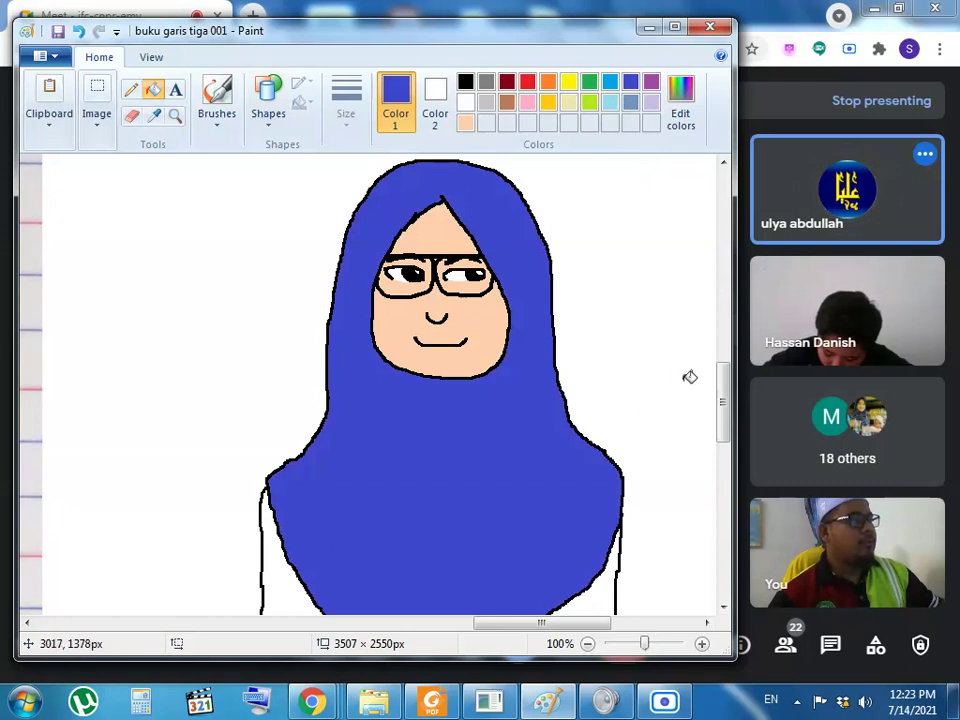
Fill the left sleeve with bright sky blue and undo the stray fill of the background
{"action": "left_click", "coordinate": [610, 82]}
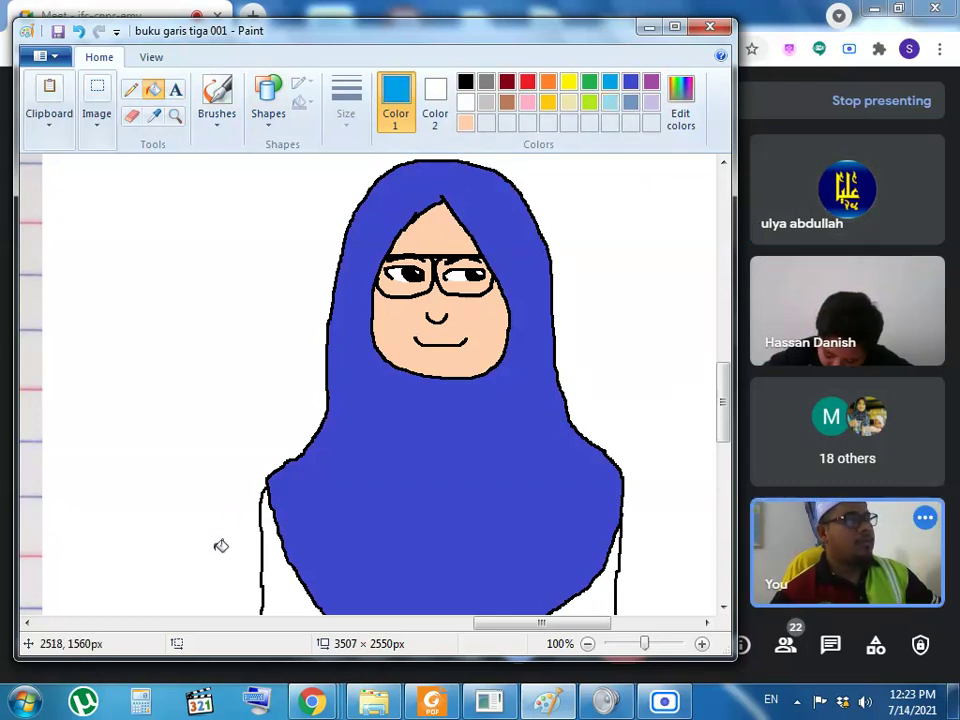
{"action": "left_click", "coordinate": [277, 548]}
{"action": "key", "text": "ctrl+z"}
{"action": "left_click", "coordinate": [636, 561]}
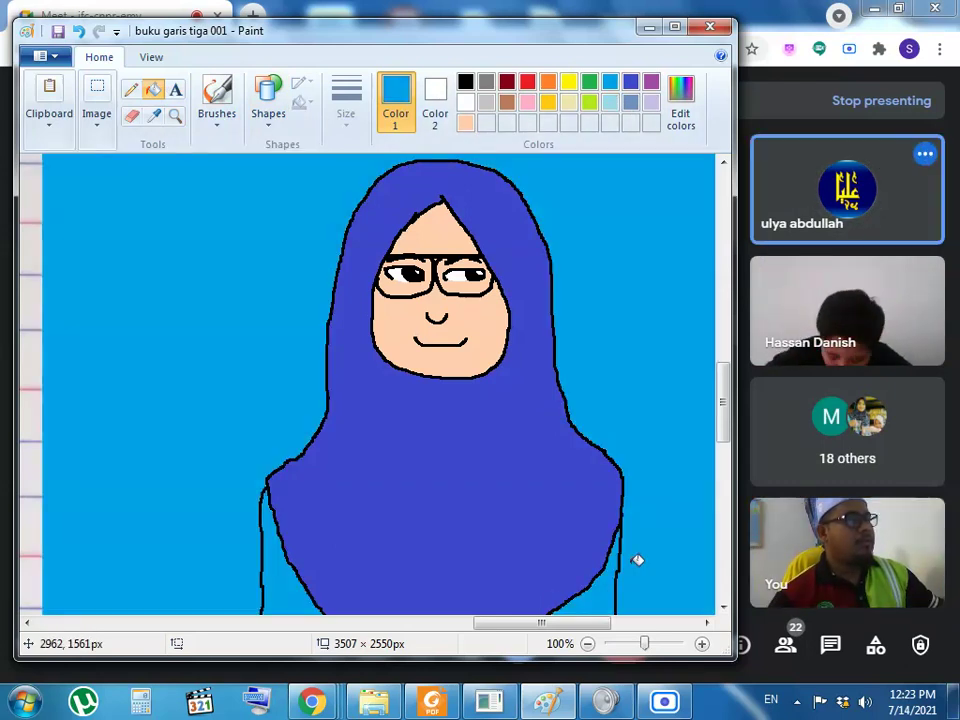
{"action": "left_click", "coordinate": [78, 30]}
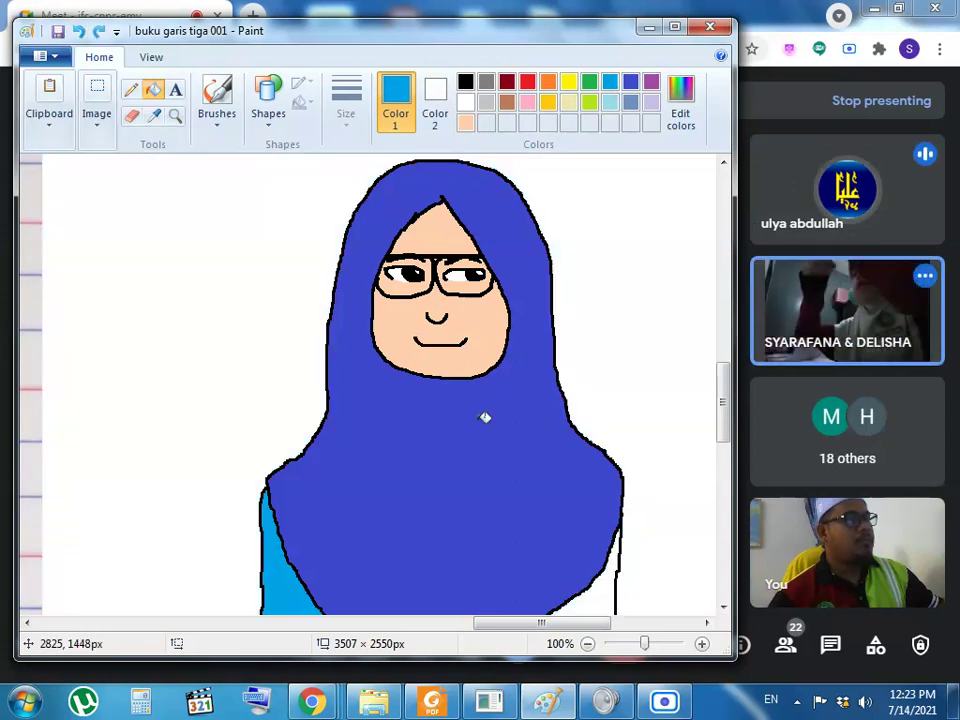
Close the gap at the right sleeve's bottom corner with the Pencil and fill that sleeve with the same sky blue
{"action": "scroll", "coordinate": [626, 510], "scroll_direction": "down", "scroll_amount": 3}
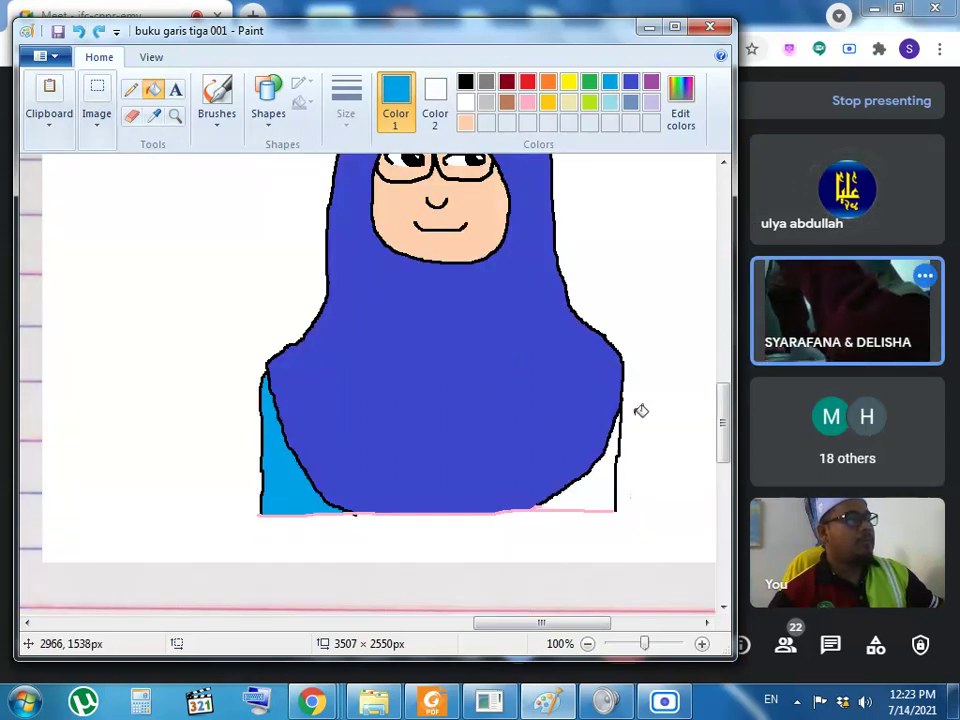
{"action": "scroll", "coordinate": [662, 410], "scroll_direction": "up", "scroll_amount": 2}
{"action": "scroll", "coordinate": [665, 412], "scroll_direction": "down", "scroll_amount": 2}
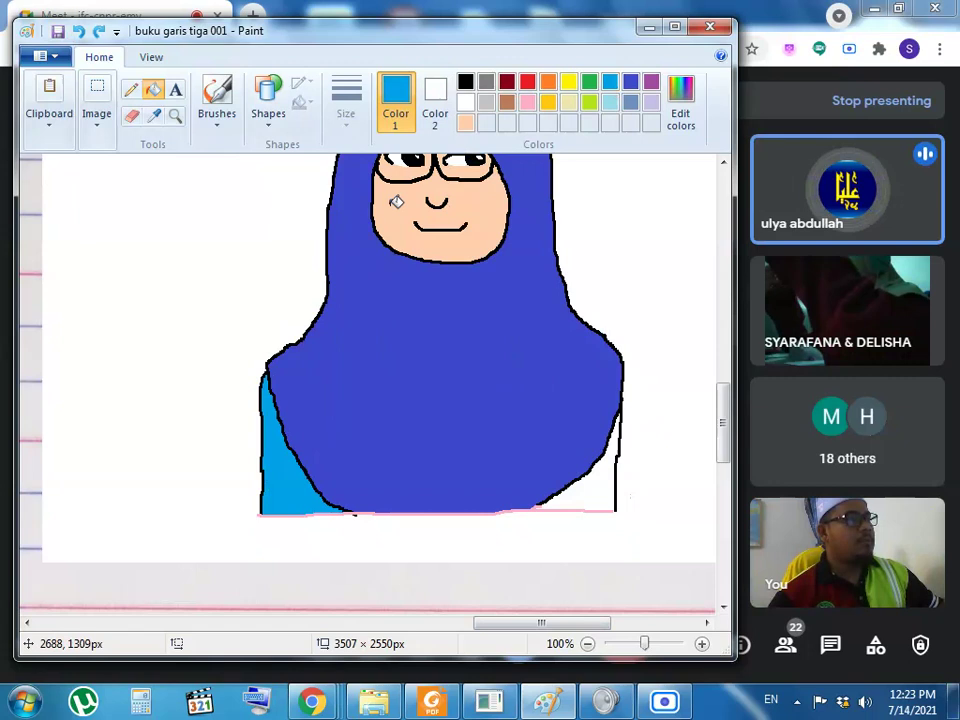
{"action": "left_click", "coordinate": [134, 91]}
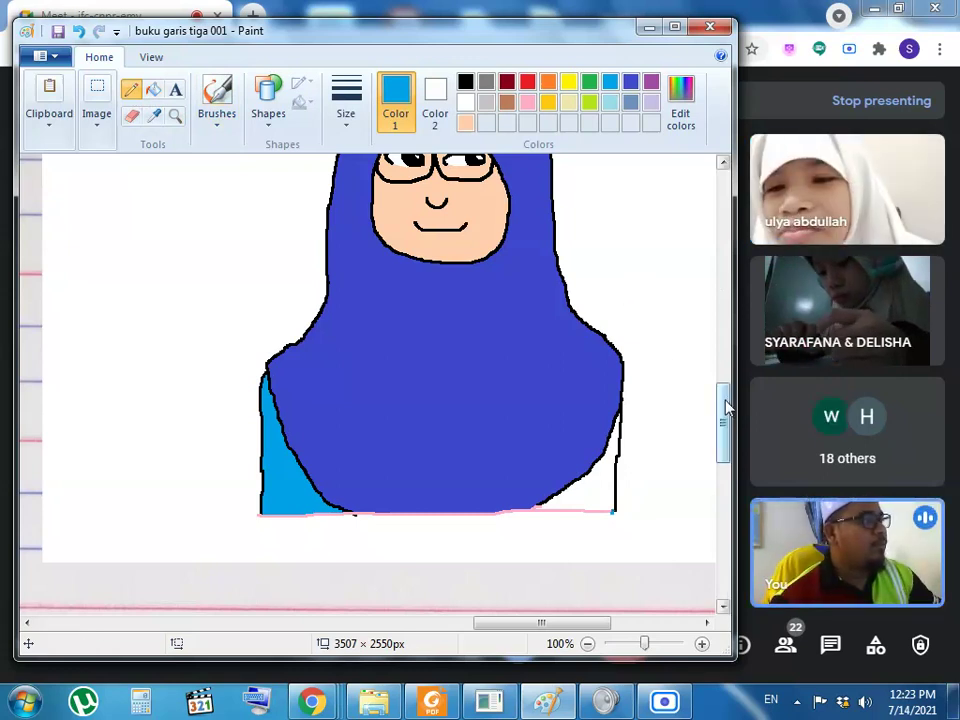
{"action": "left_click_drag", "start_coordinate": [723, 407], "coordinate": [728, 392]}
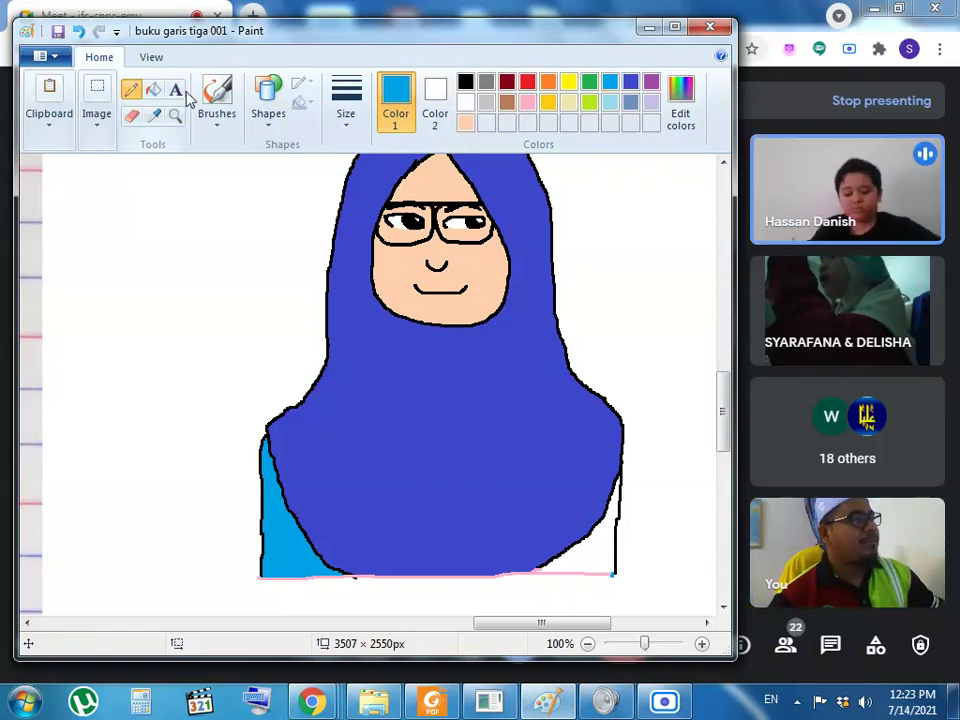
{"action": "left_click", "coordinate": [153, 89]}
{"action": "scroll", "coordinate": [645, 428], "scroll_direction": "up", "scroll_amount": 2}
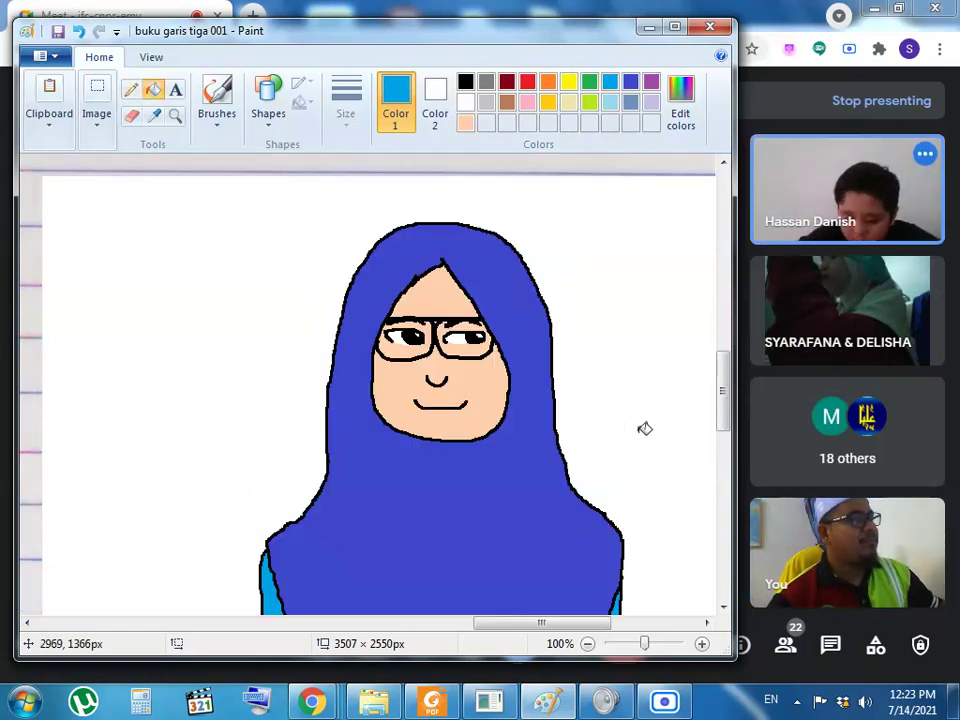
{"action": "left_click_drag", "start_coordinate": [729, 422], "coordinate": [729, 437]}
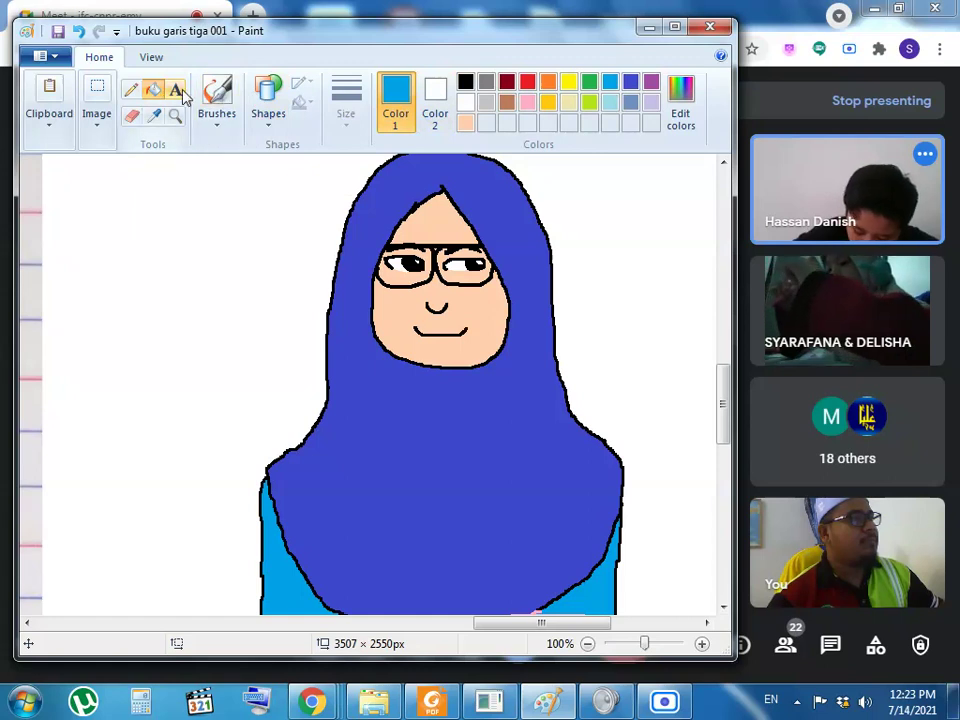
Draw a black 74 × 18 px rectangle as a name tag on the lower right of the headscarf and fill it black
{"action": "left_click", "coordinate": [269, 106]}
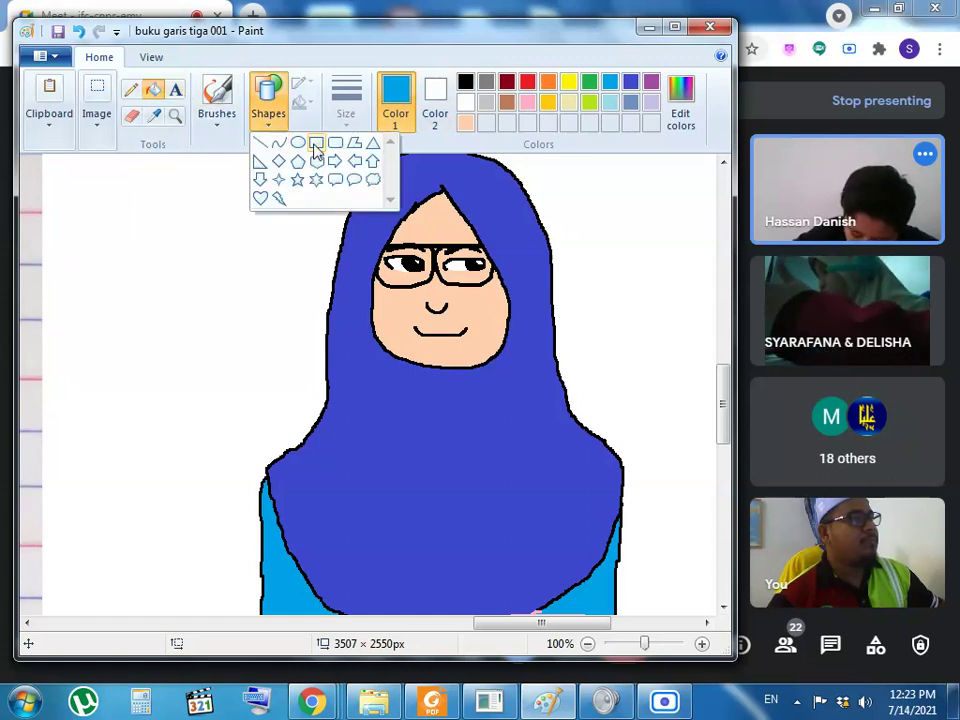
{"action": "left_click", "coordinate": [315, 144]}
{"action": "left_click_drag", "start_coordinate": [479, 553], "coordinate": [536, 570]}
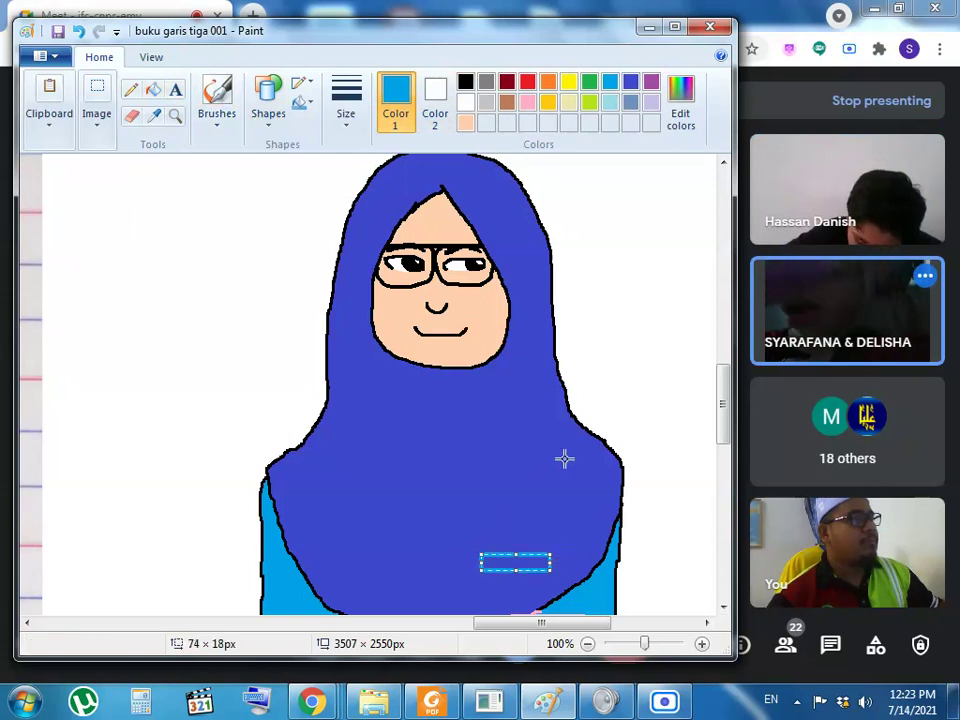
{"action": "left_click", "coordinate": [465, 81]}
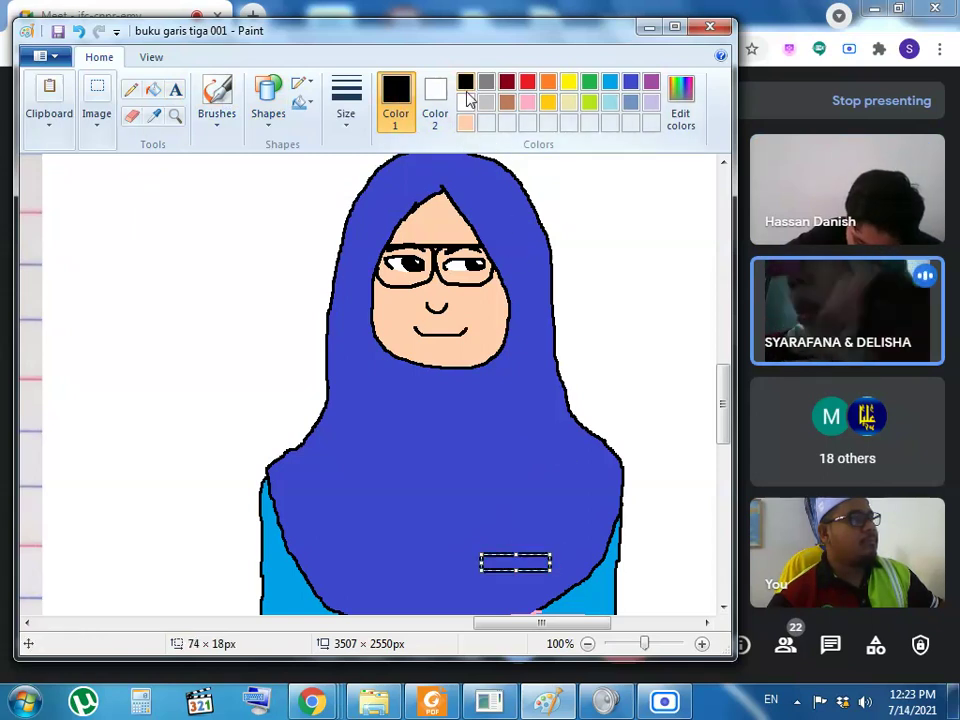
{"action": "left_click", "coordinate": [153, 89]}
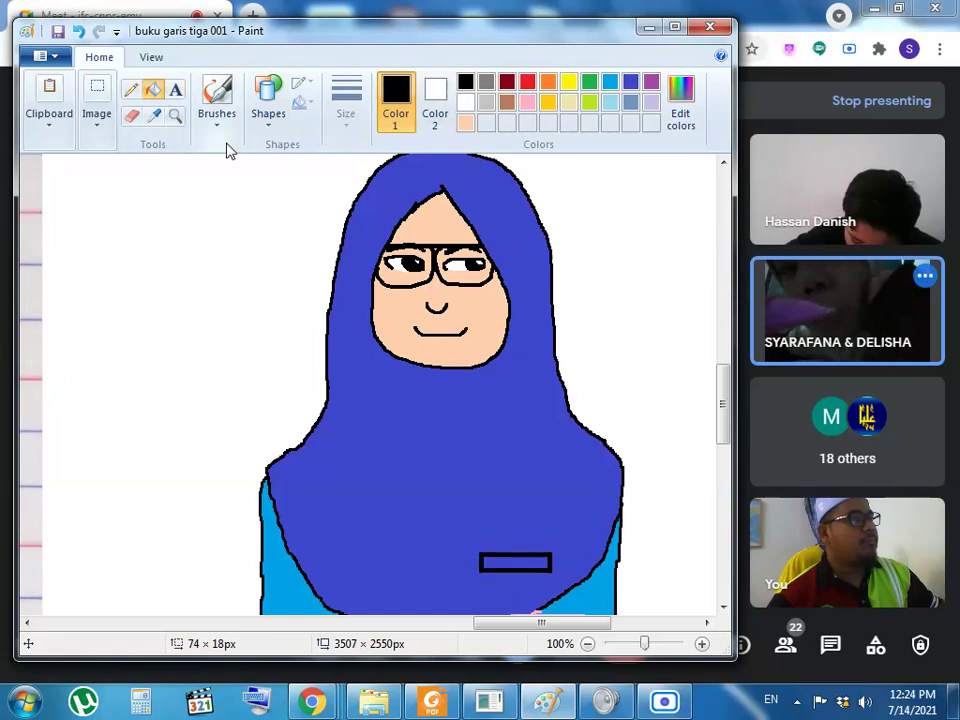
{"action": "left_click", "coordinate": [531, 560]}
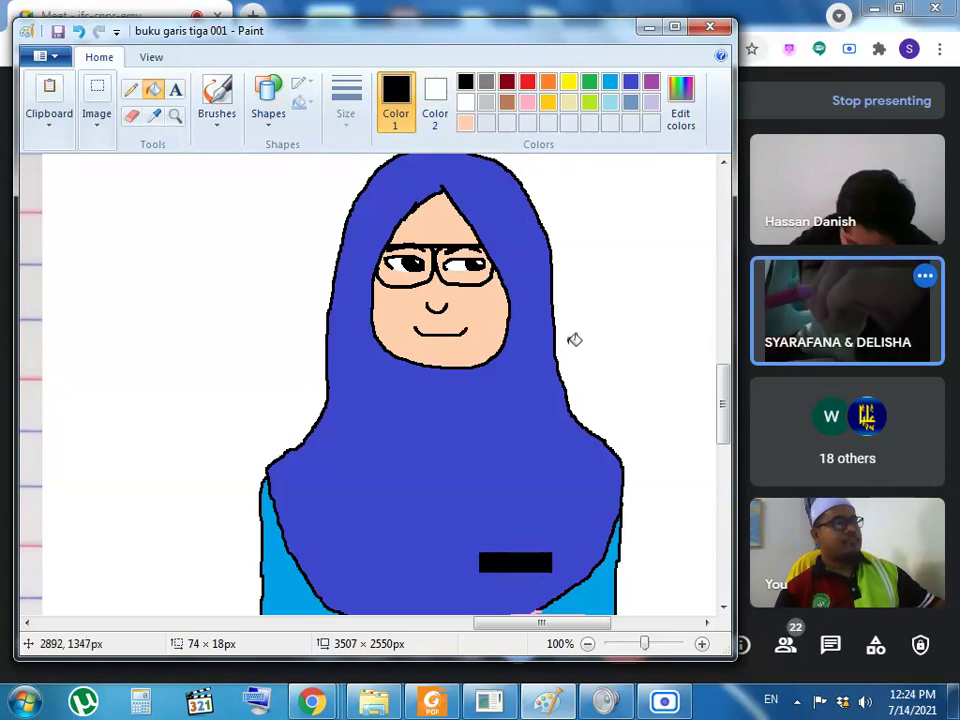
{"action": "left_click", "coordinate": [130, 89]}
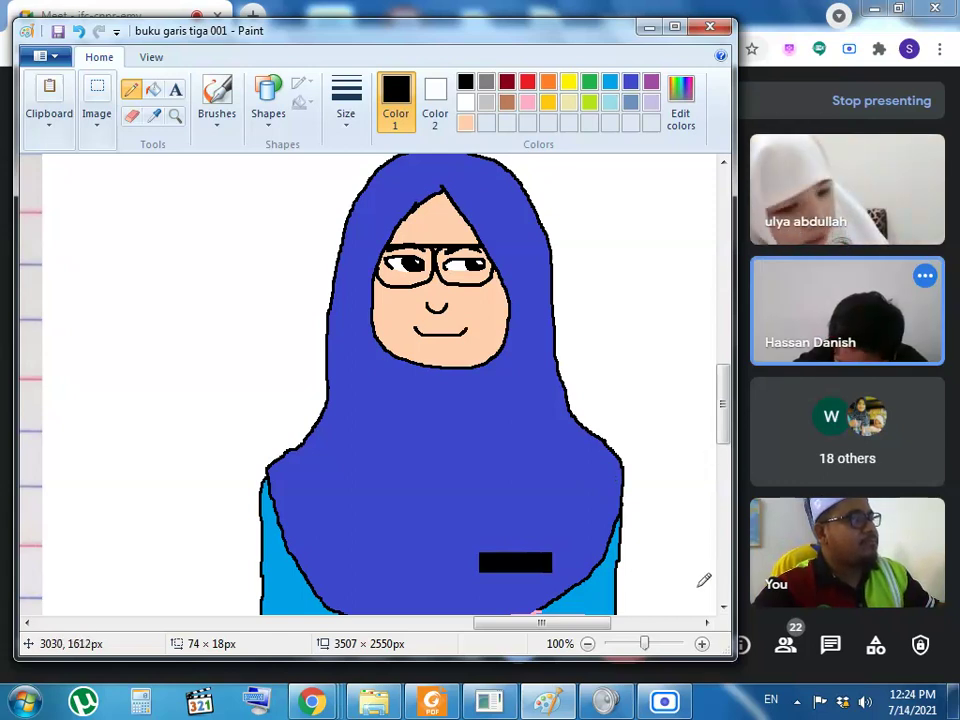
{"action": "left_click", "coordinate": [588, 643]}
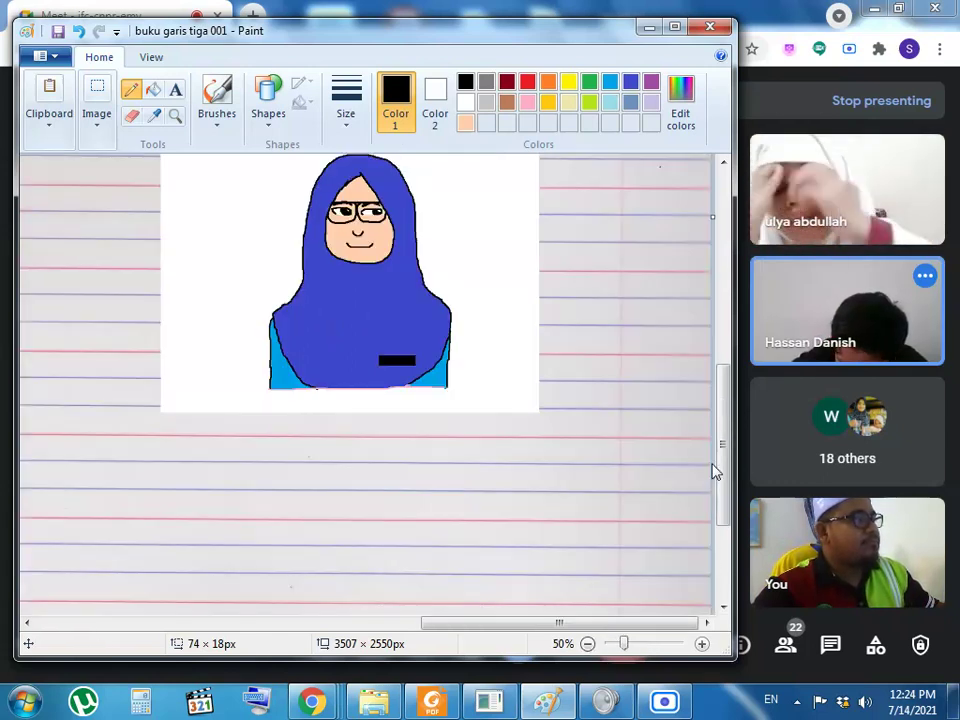
{"action": "left_click_drag", "start_coordinate": [714, 470], "coordinate": [729, 391]}
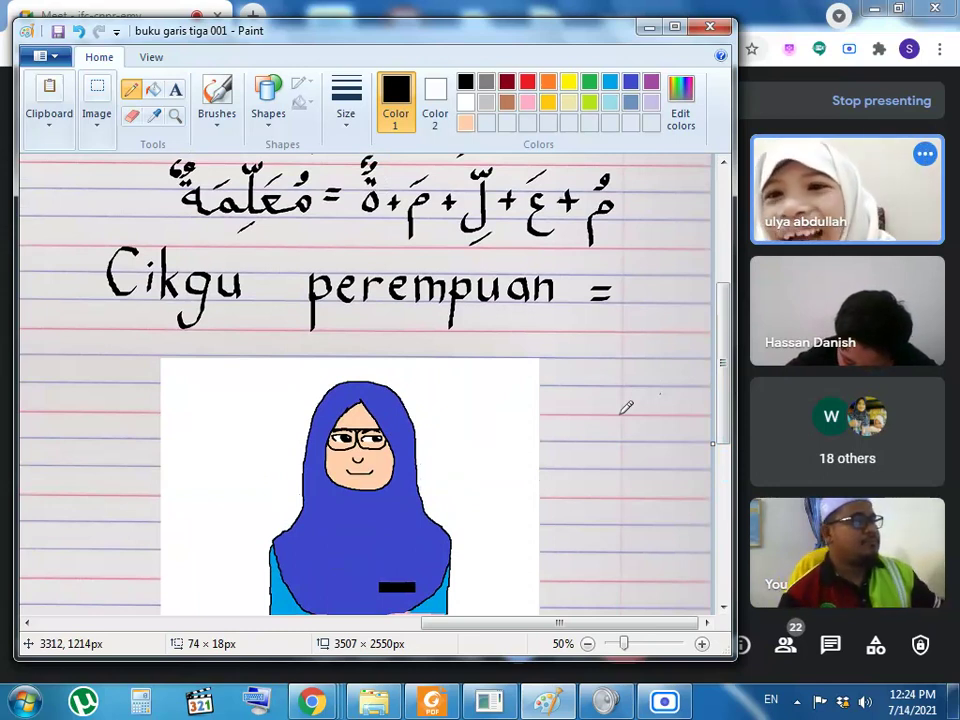
Handwrite the teacher's name in white capital letters with the Pencil across the black name tag on the headscarf
{"action": "left_click_drag", "start_coordinate": [724, 388], "coordinate": [726, 394]}
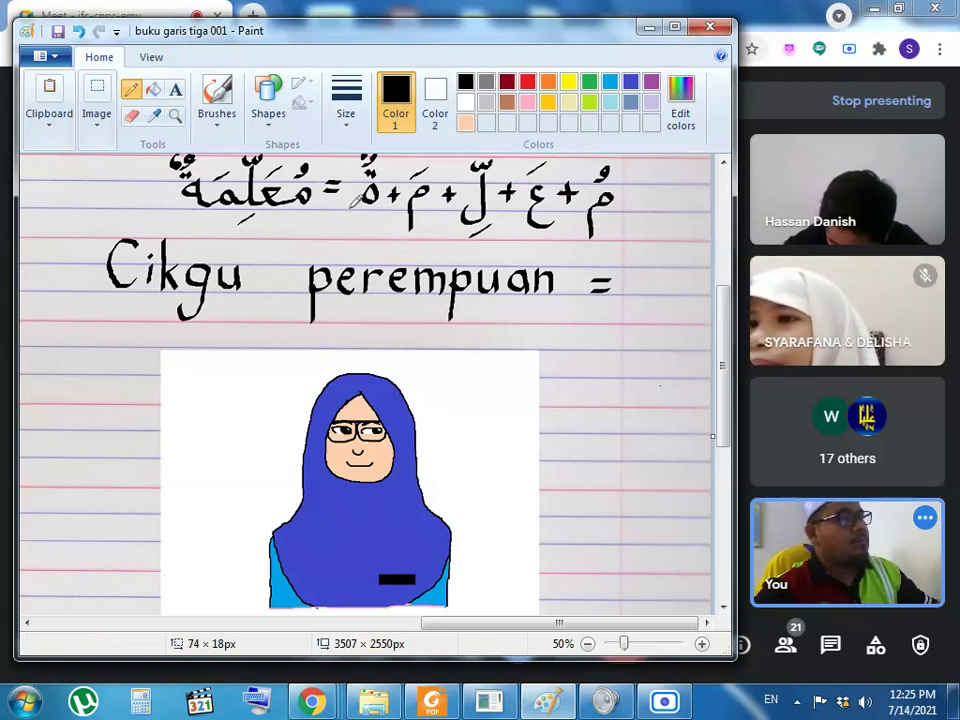
{"action": "left_click", "coordinate": [176, 121]}
{"action": "left_click", "coordinate": [381, 510]}
{"action": "left_click", "coordinate": [318, 443]}
{"action": "left_click", "coordinate": [388, 298]}
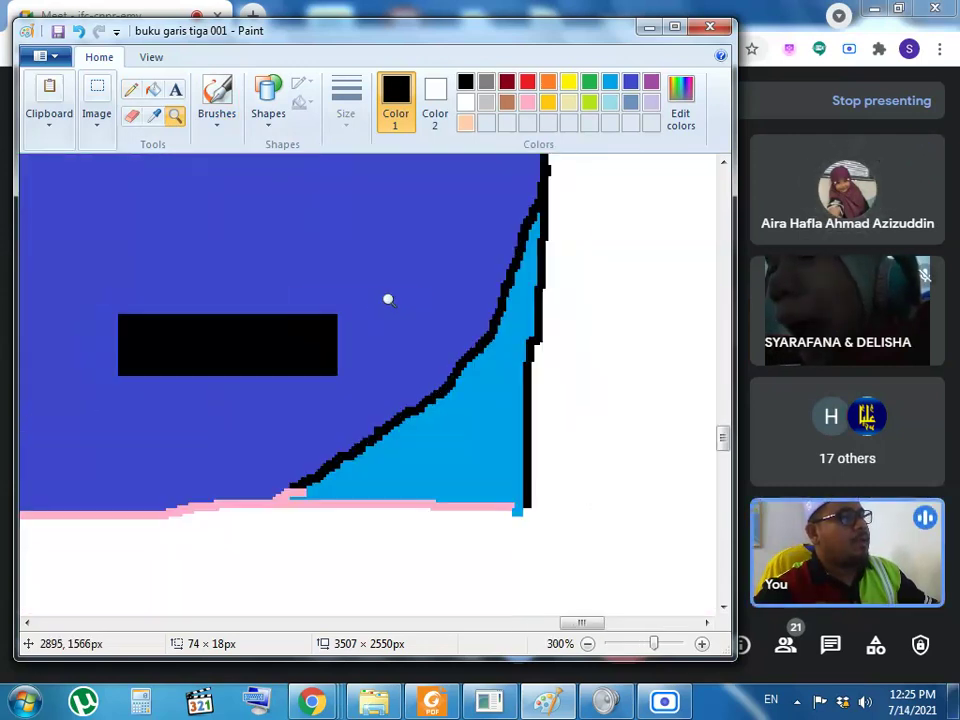
{"action": "left_click", "coordinate": [216, 339]}
{"action": "left_click", "coordinate": [270, 294]}
{"action": "left_click", "coordinate": [131, 89]}
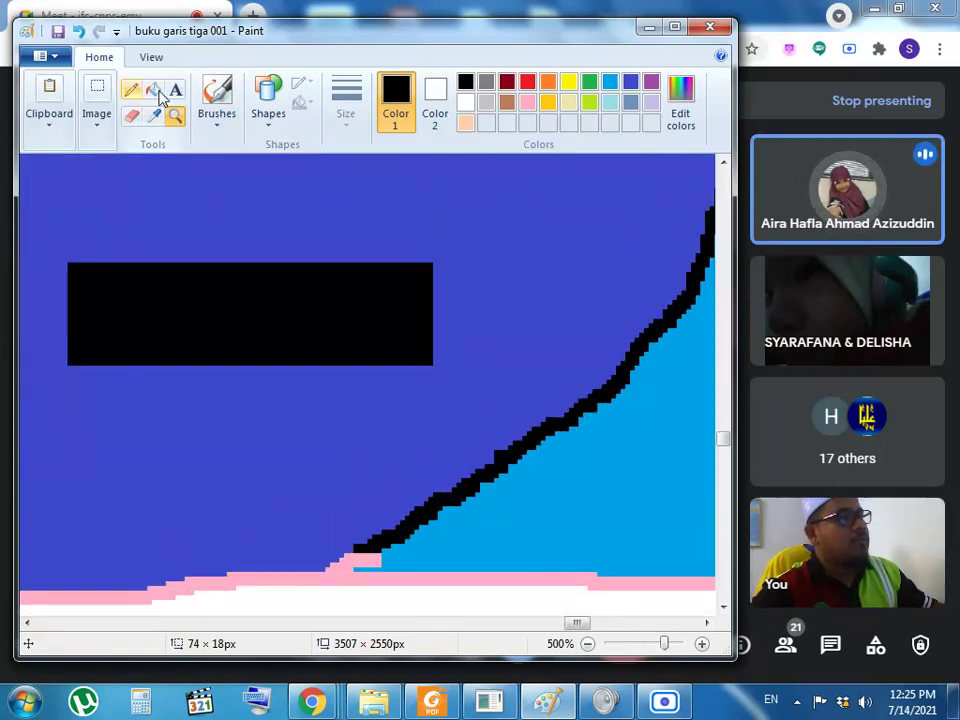
{"action": "left_click", "coordinate": [465, 101]}
{"action": "mouse_move", "coordinate": [123, 292]}
{"action": "left_mouse_down"}
{"action": "mouse_move", "coordinate": [117, 325]}
{"action": "mouse_move", "coordinate": [131, 296]}
{"action": "mouse_move", "coordinate": [123, 293]}
{"action": "mouse_move", "coordinate": [150, 293]}
{"action": "mouse_move", "coordinate": [138, 310]}
{"action": "mouse_move", "coordinate": [130, 304]}
{"action": "mouse_move", "coordinate": [159, 327]}
{"action": "mouse_move", "coordinate": [192, 292]}
{"action": "mouse_move", "coordinate": [188, 325]}
{"action": "mouse_move", "coordinate": [214, 302]}
{"action": "mouse_move", "coordinate": [193, 296]}
{"action": "mouse_move", "coordinate": [228, 290]}
{"action": "mouse_move", "coordinate": [229, 328]}
{"action": "mouse_move", "coordinate": [240, 290]}
{"action": "mouse_move", "coordinate": [246, 322]}
{"action": "mouse_move", "coordinate": [228, 306]}
{"action": "mouse_move", "coordinate": [292, 310]}
{"action": "left_mouse_up"}
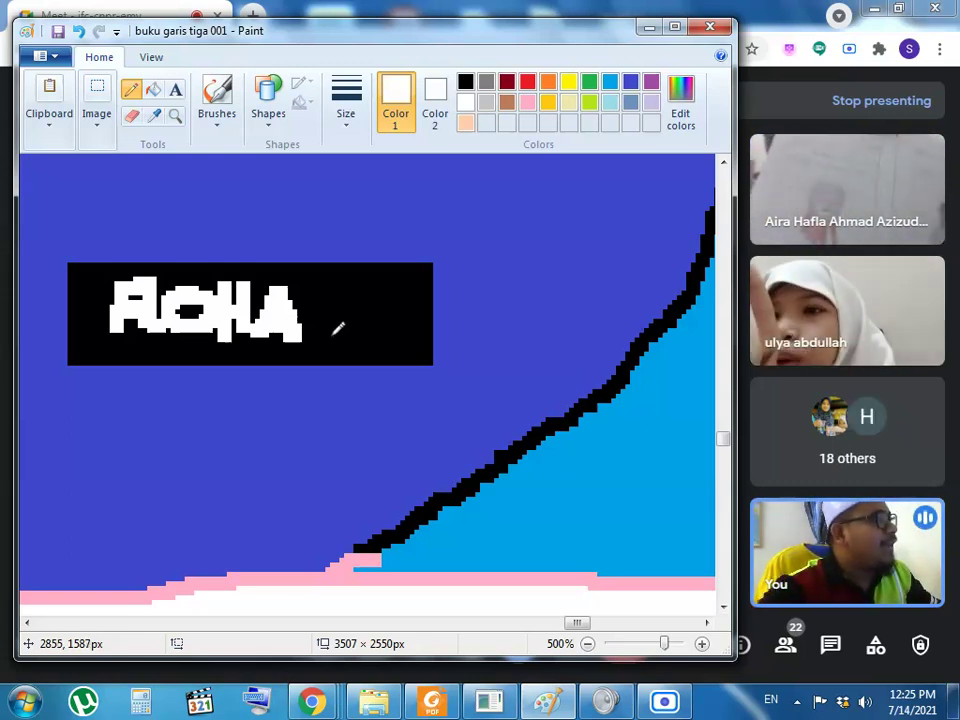
{"action": "mouse_move", "coordinate": [328, 341]}
{"action": "left_mouse_down"}
{"action": "mouse_move", "coordinate": [329, 296]}
{"action": "mouse_move", "coordinate": [368, 319]}
{"action": "left_mouse_up"}
{"action": "mouse_move", "coordinate": [388, 274]}
{"action": "left_mouse_down"}
{"action": "mouse_move", "coordinate": [385, 340]}
{"action": "mouse_move", "coordinate": [398, 282]}
{"action": "left_mouse_up"}
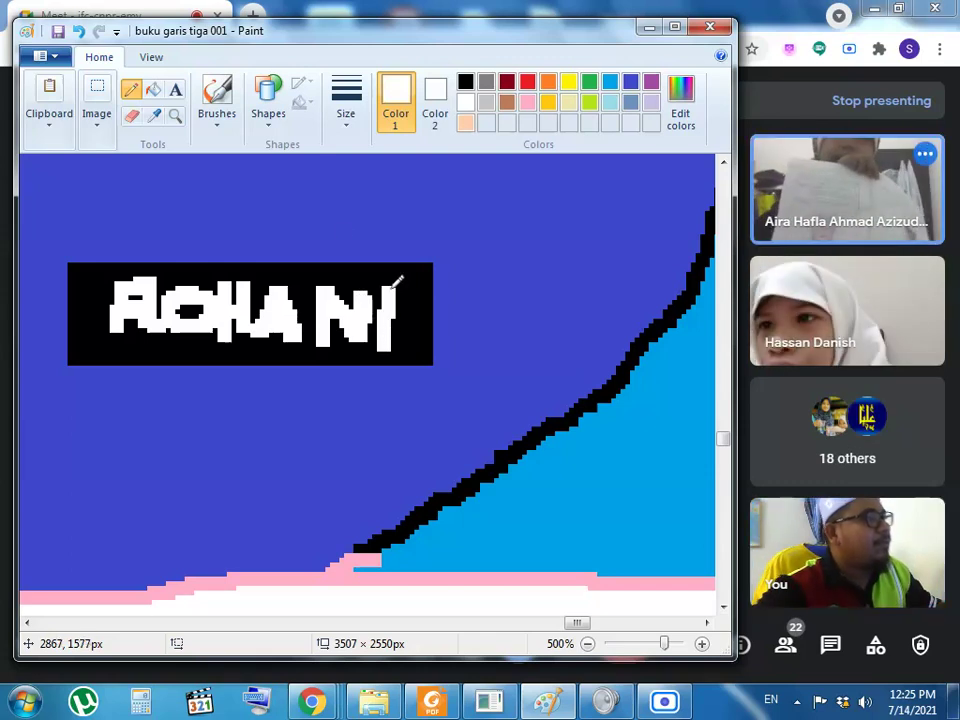
{"action": "left_click", "coordinate": [177, 117]}
{"action": "right_click", "coordinate": [165, 232]}
{"action": "right_click", "coordinate": [165, 232]}
{"action": "right_click", "coordinate": [165, 232]}
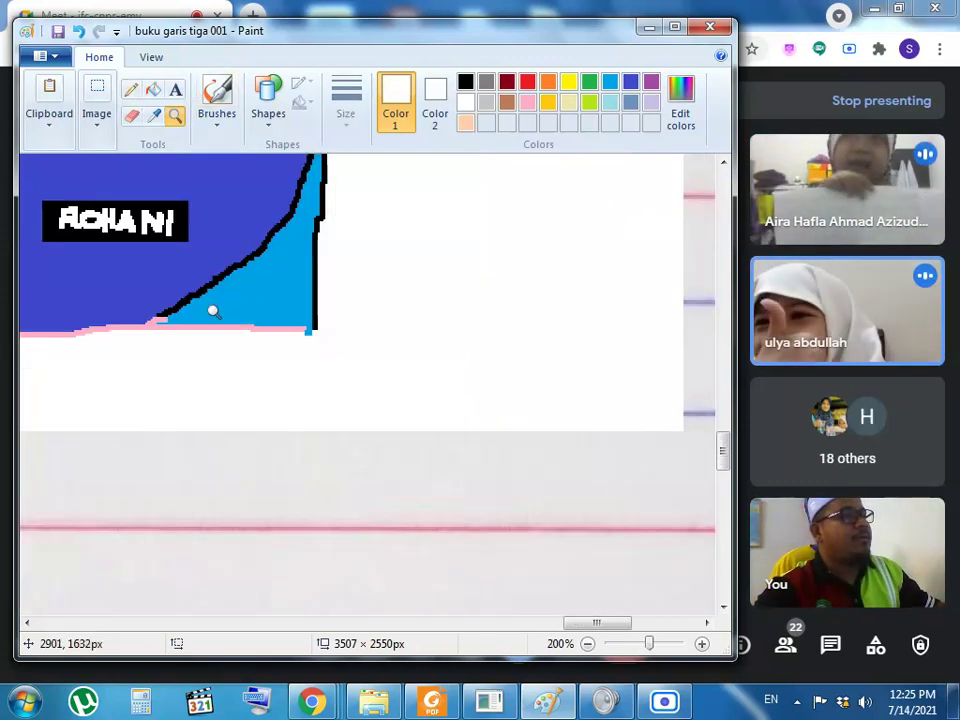